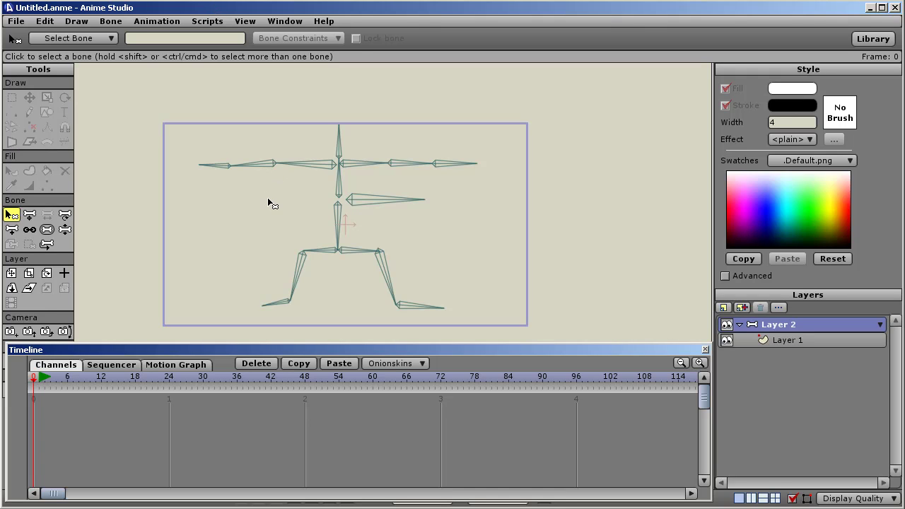
# Move the Timeline window up slightly so it leaves the playback controls uncovered.
pyautogui.moveTo(259, 216)
pyautogui.mouseDown()
pyautogui.moveTo(262, 205)
pyautogui.moveTo(272, 215)
pyautogui.mouseUp()
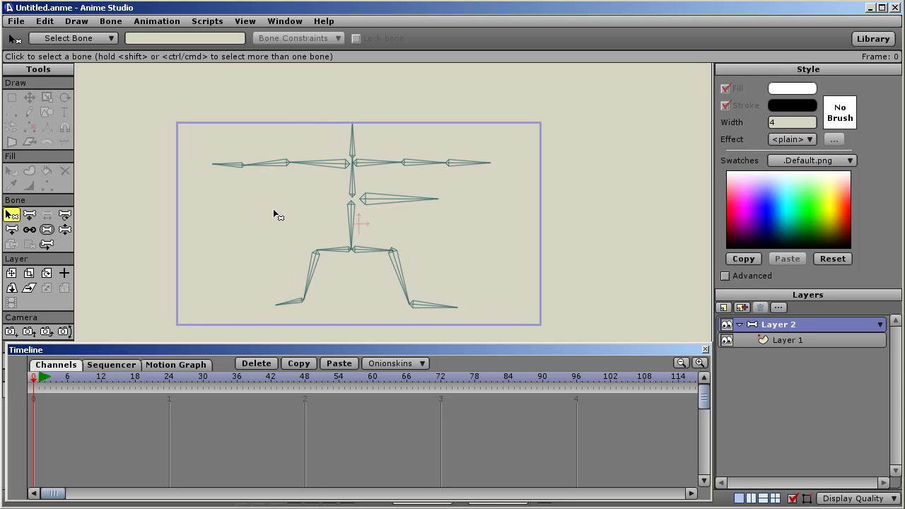
pyautogui.moveTo(275, 349); pyautogui.dragTo(284, 332)
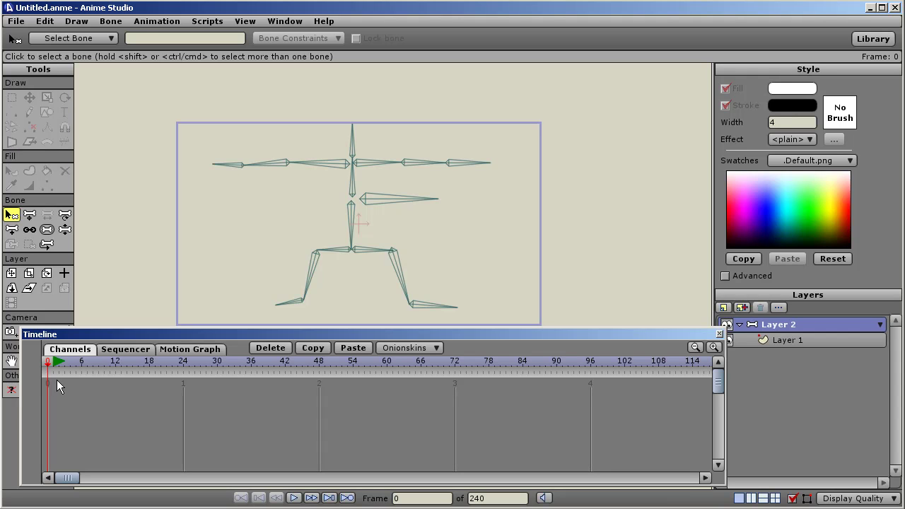
pyautogui.moveTo(152, 336); pyautogui.dragTo(143, 338)
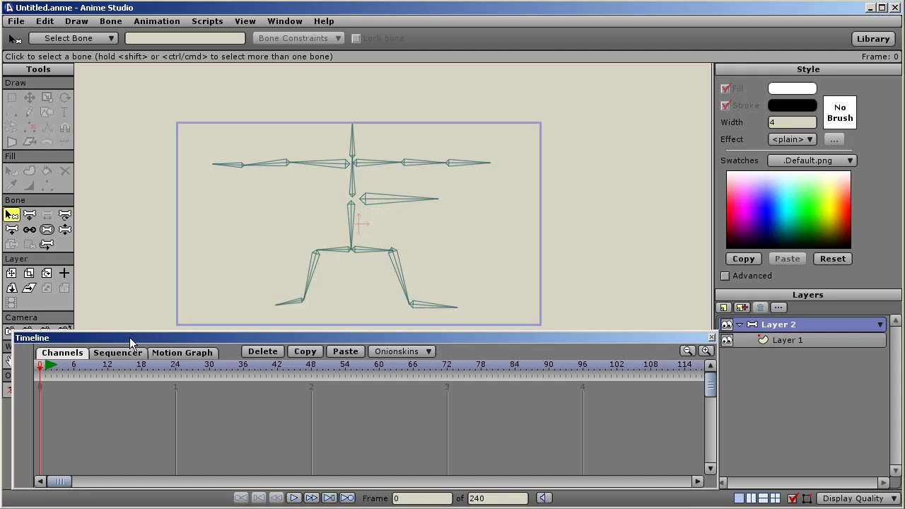
pyautogui.moveTo(129, 338); pyautogui.dragTo(133, 335)
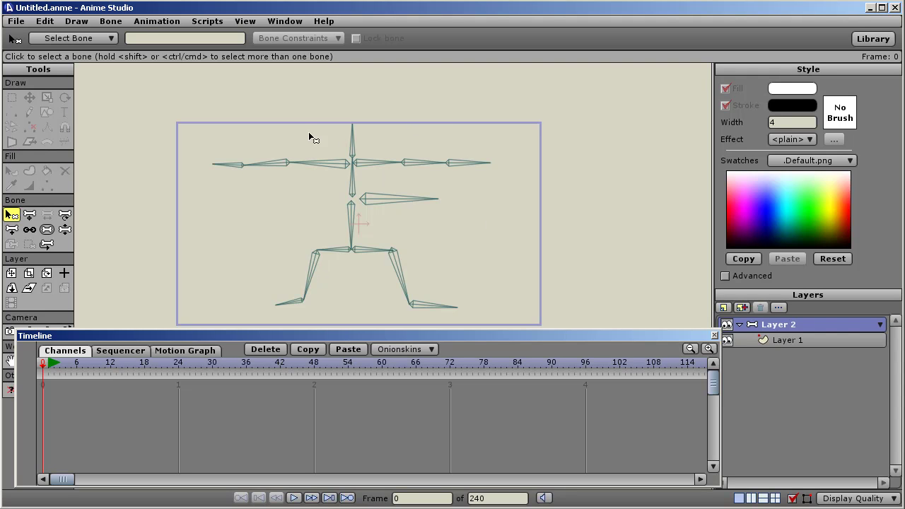
# At frame 12, rotate the left-hand upper-arm bone upward to an angle of about 56 degrees.
pyautogui.click(351, 175)
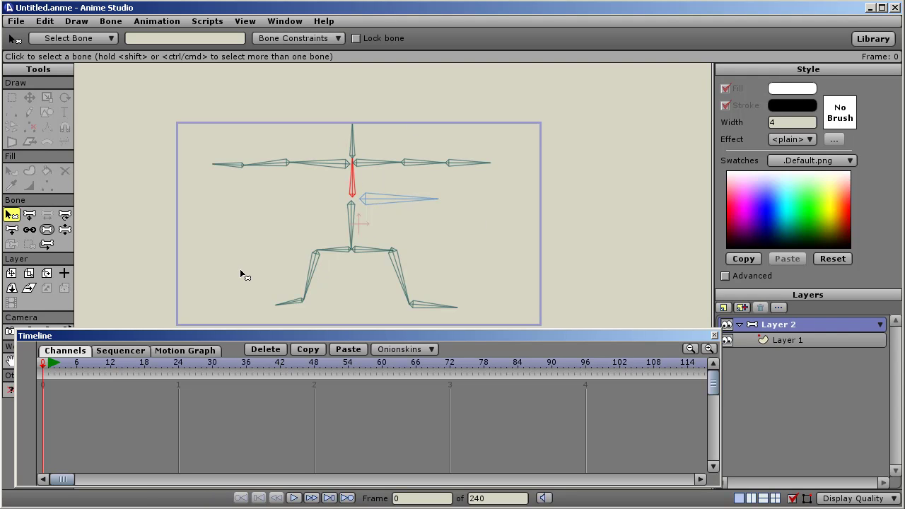
pyautogui.click(52, 363)
pyautogui.moveTo(51, 361); pyautogui.dragTo(112, 370)
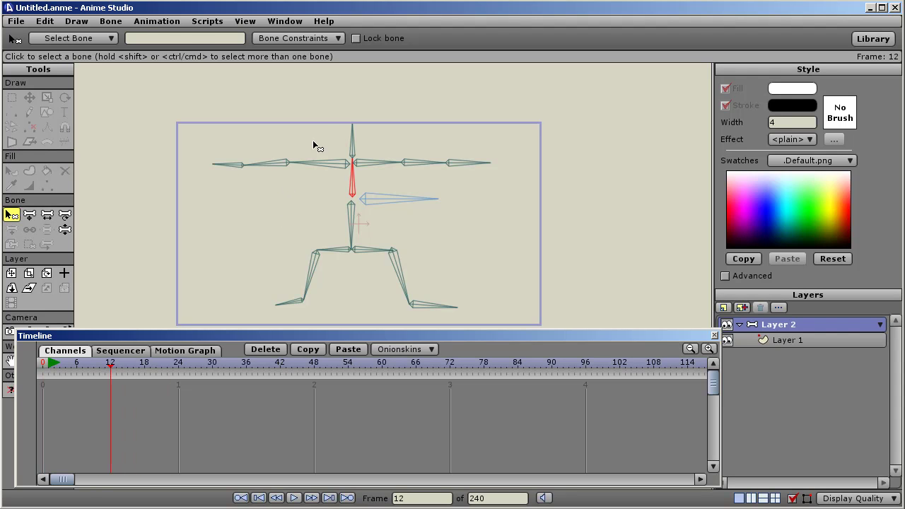
pyautogui.press('r')
pyautogui.moveTo(320, 165); pyautogui.dragTo(302, 209)
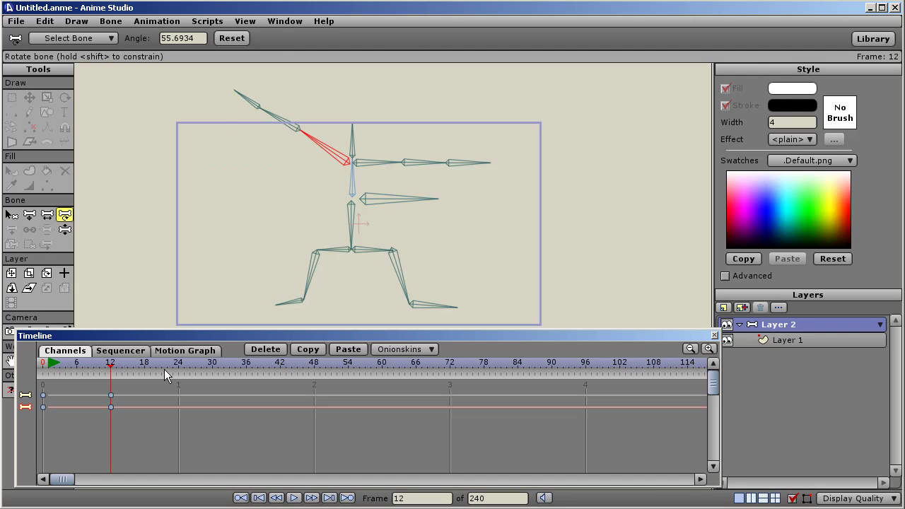
# Rotate the raised arm's forearm to about -89 degrees at frame 24 and the upper torso bone to about 53 degrees at frame 48.
pyautogui.moveTo(113, 365); pyautogui.dragTo(179, 362)
pyautogui.moveTo(277, 121); pyautogui.dragTo(307, 121)
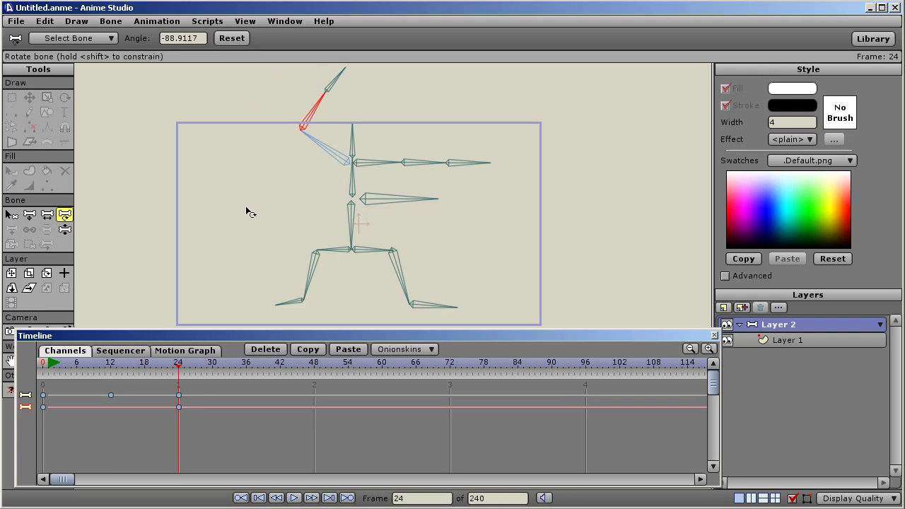
pyautogui.moveTo(201, 363); pyautogui.dragTo(314, 362)
pyautogui.moveTo(359, 181); pyautogui.dragTo(275, 412)
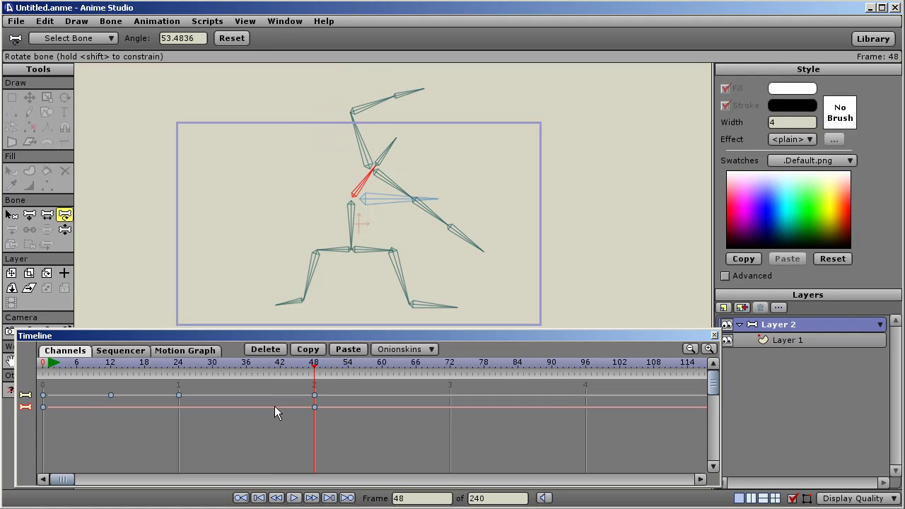
# Return to frame 0 and compare the timeline channels of the left-hand upper-arm, forearm and hand bones.
pyautogui.click(54, 364)
pyautogui.moveTo(54, 368)
pyautogui.mouseDown()
pyautogui.moveTo(212, 367)
pyautogui.moveTo(36, 369)
pyautogui.mouseUp()
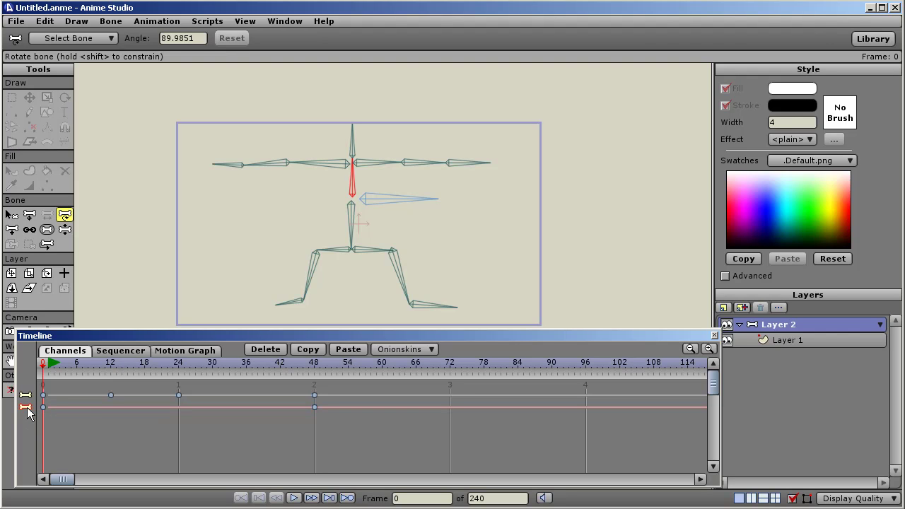
pyautogui.press('b')
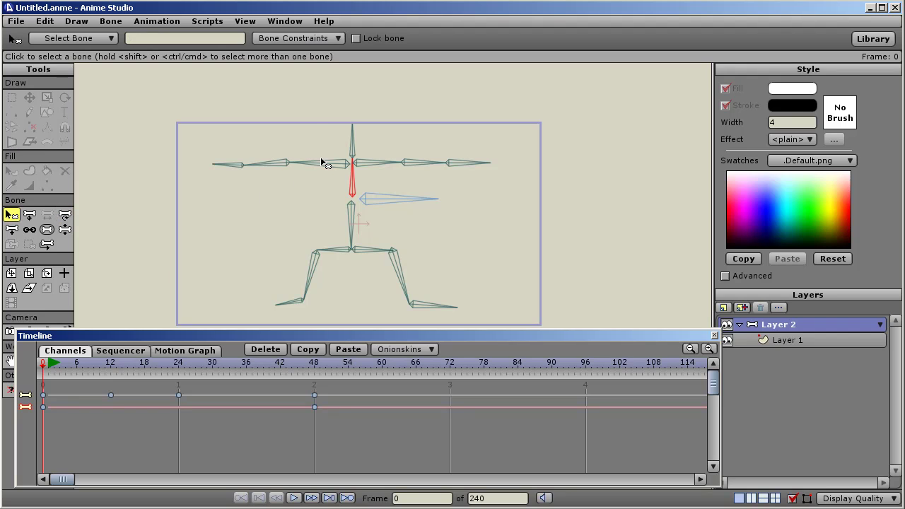
pyautogui.click(321, 161)
pyautogui.click(281, 164)
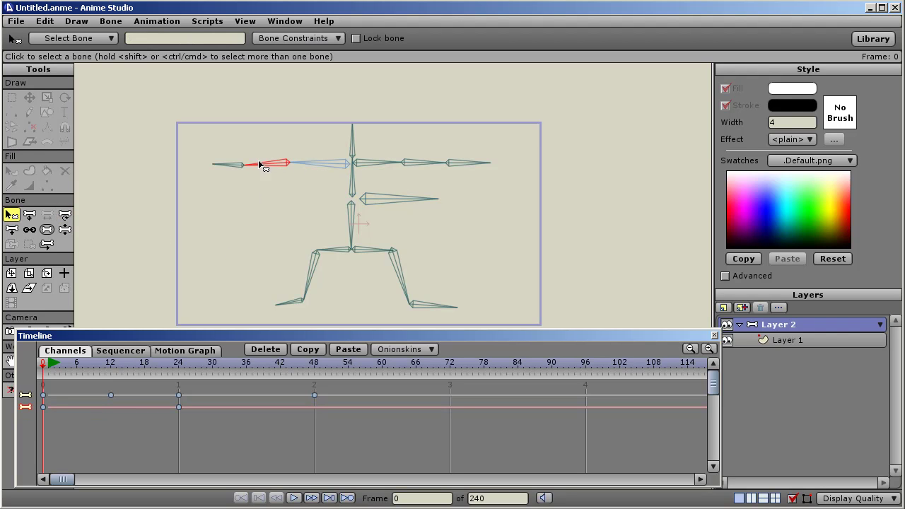
pyautogui.click(231, 164)
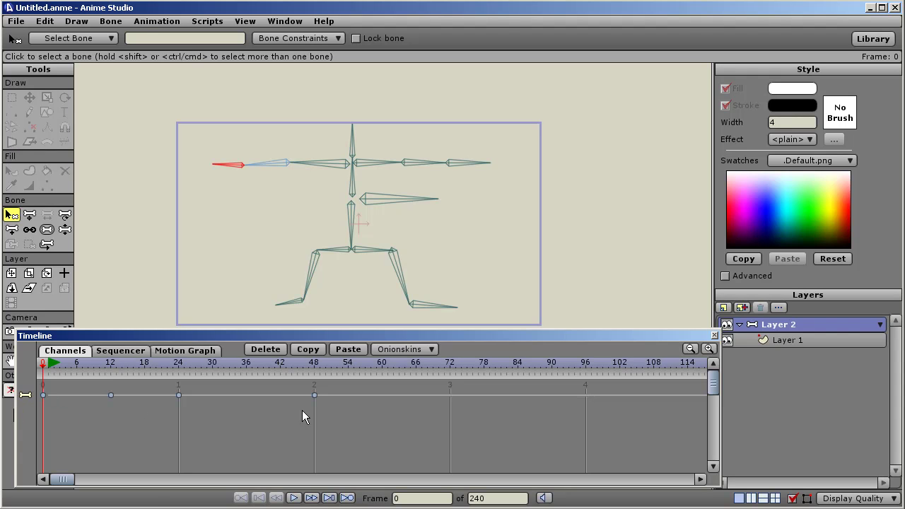
# Examine the timeline channels of the lower spine, hip, leg and foot bones at frame 0.
pyautogui.click(353, 225)
pyautogui.click(346, 253)
pyautogui.click(316, 268)
pyautogui.click(292, 306)
pyautogui.click(399, 279)
pyautogui.click(435, 307)
pyautogui.click(375, 251)
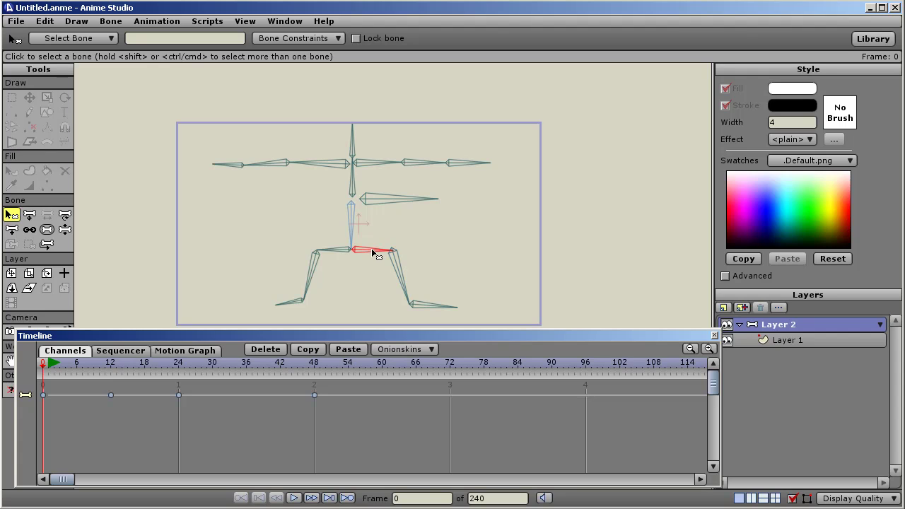
pyautogui.click(353, 223)
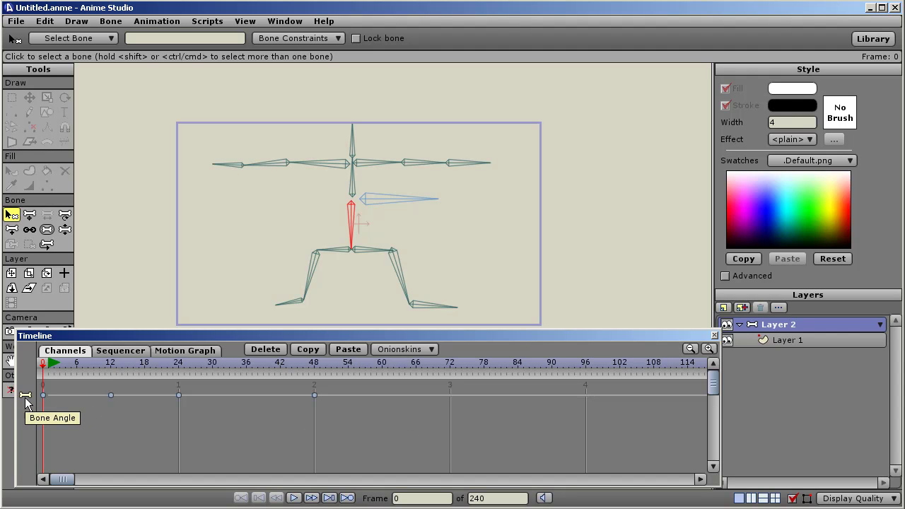
# Compare the Bone Angle keyframes across both arms, the horizontal root bone, the right-hand hip and the lower spine.
pyautogui.click(308, 164)
pyautogui.click(286, 164)
pyautogui.click(241, 165)
pyautogui.click(412, 163)
pyautogui.click(457, 164)
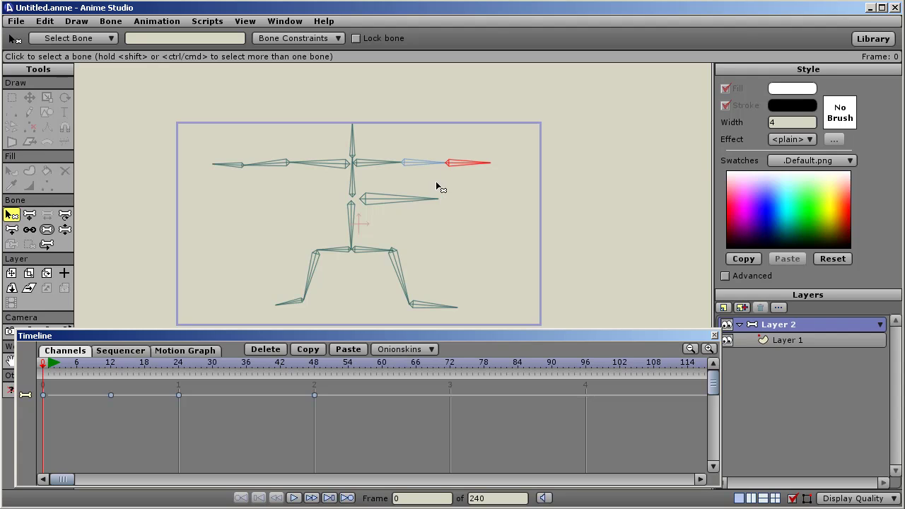
pyautogui.click(419, 201)
pyautogui.click(368, 251)
pyautogui.click(352, 223)
pyautogui.click(338, 168)
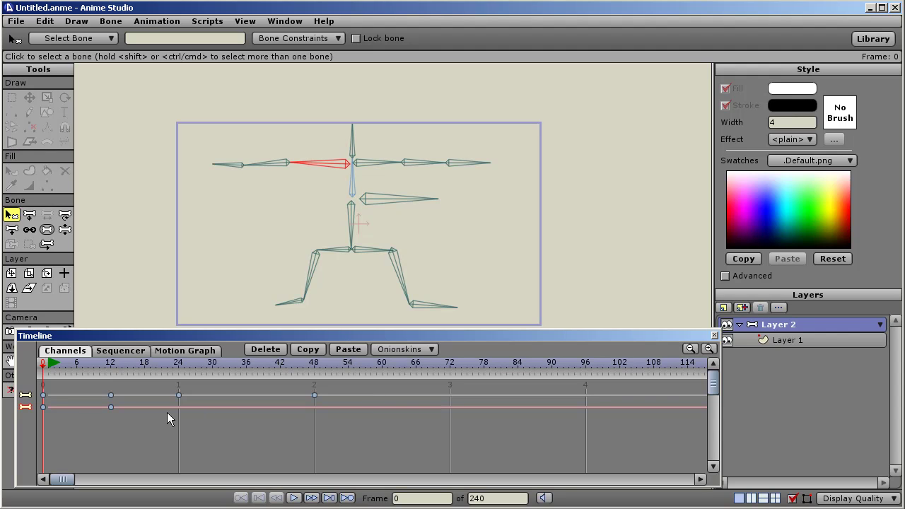
# Compare the all-bones channel with the selected-bone channel for the left-hand arm bones and the upper torso.
pyautogui.click(267, 245)
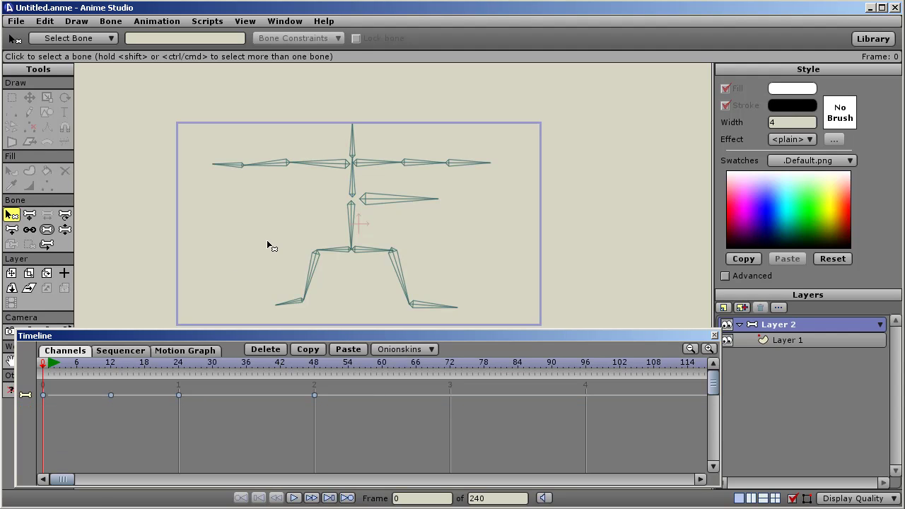
pyautogui.click(319, 165)
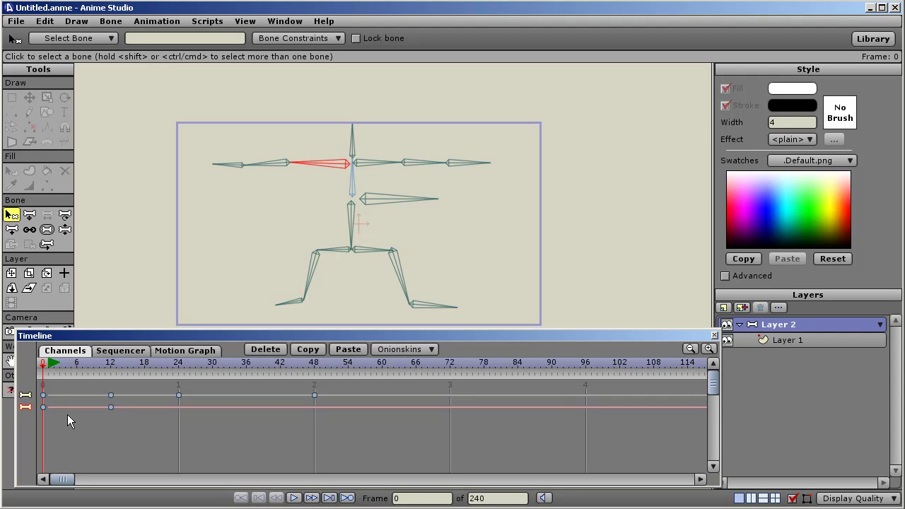
pyautogui.click(165, 244)
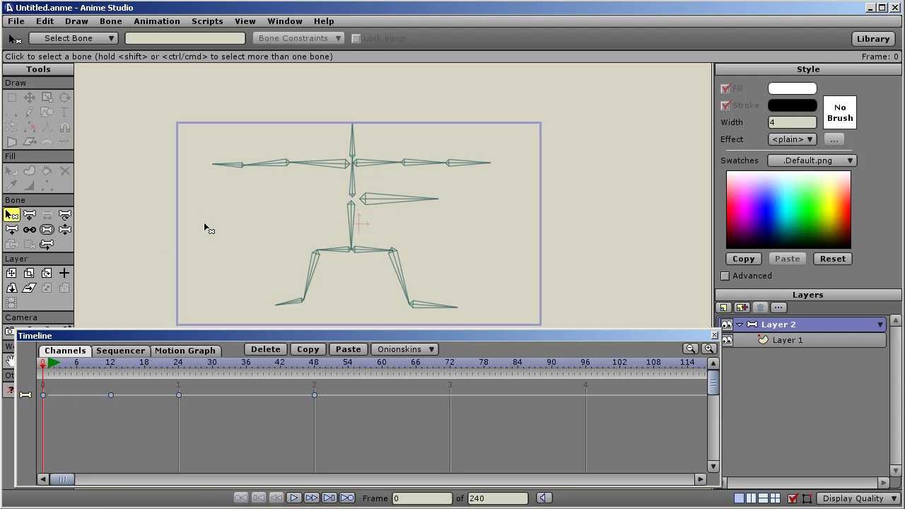
pyautogui.click(276, 166)
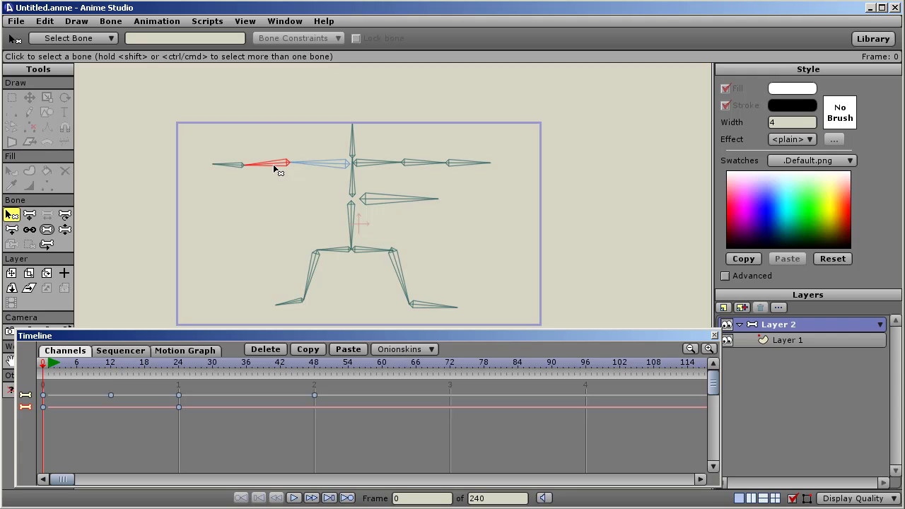
pyautogui.click(237, 167)
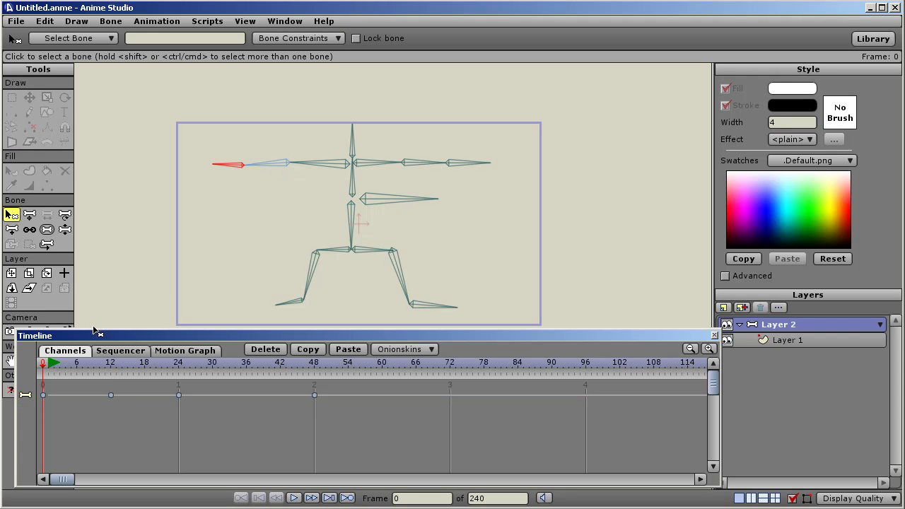
pyautogui.click(355, 189)
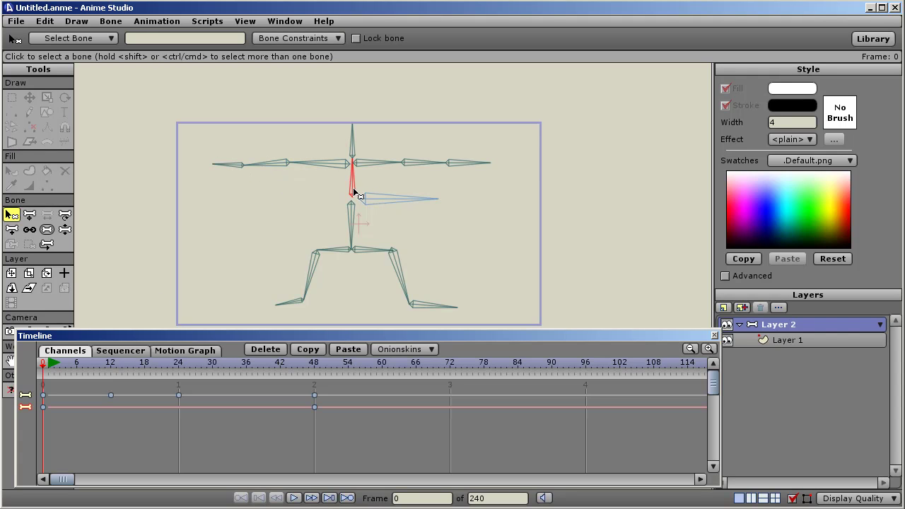
# Copy the upper torso bone's frame 0 keyframe and paste it at frame 36.
pyautogui.click(314, 366)
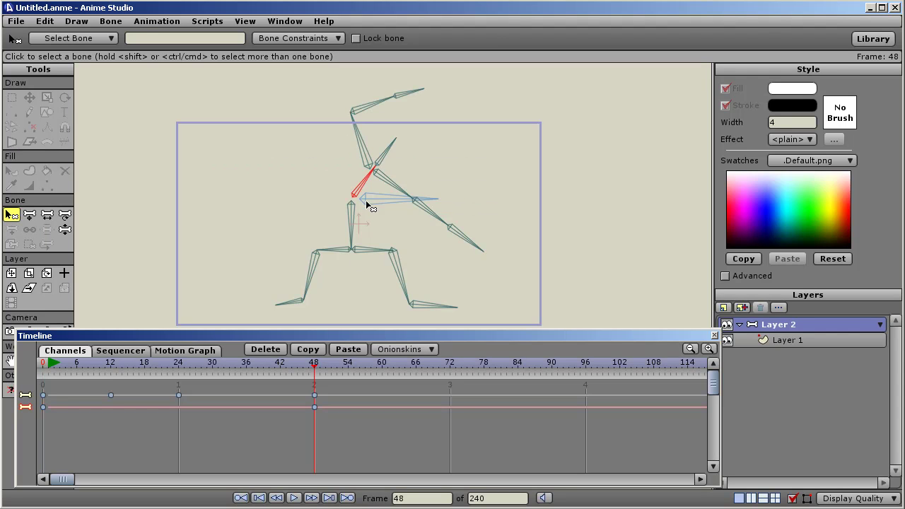
pyautogui.moveTo(287, 368); pyautogui.dragTo(249, 373)
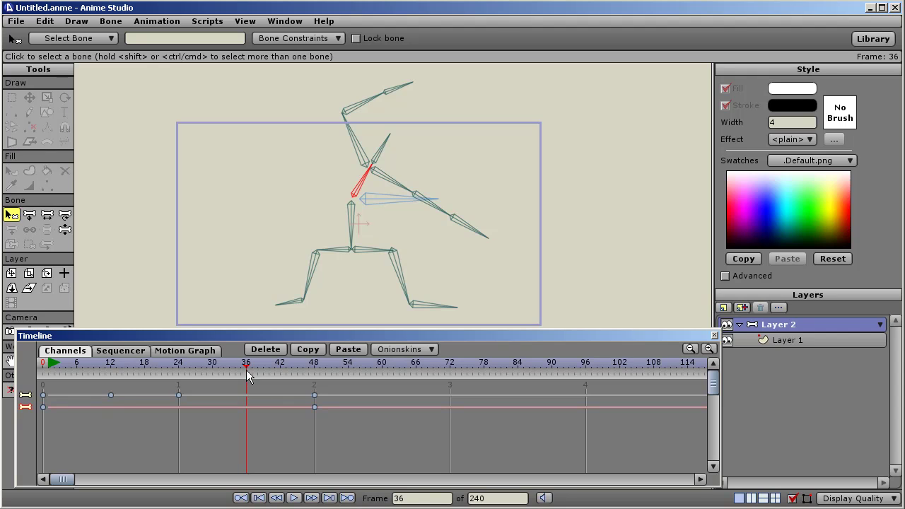
pyautogui.click(111, 394)
pyautogui.press('Delete')
pyautogui.click(341, 349)
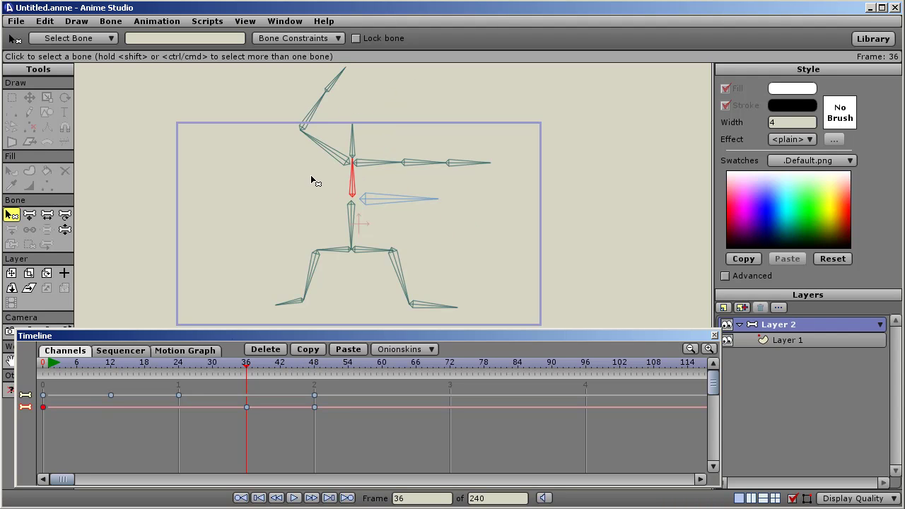
# Examine the selected-bone channels of the right-hand hip and both legs and feet for keyframes at frame 36.
pyautogui.moveTo(228, 362); pyautogui.dragTo(247, 362)
pyautogui.click(370, 249)
pyautogui.click(400, 271)
pyautogui.click(428, 307)
pyautogui.click(311, 276)
pyautogui.click(302, 300)
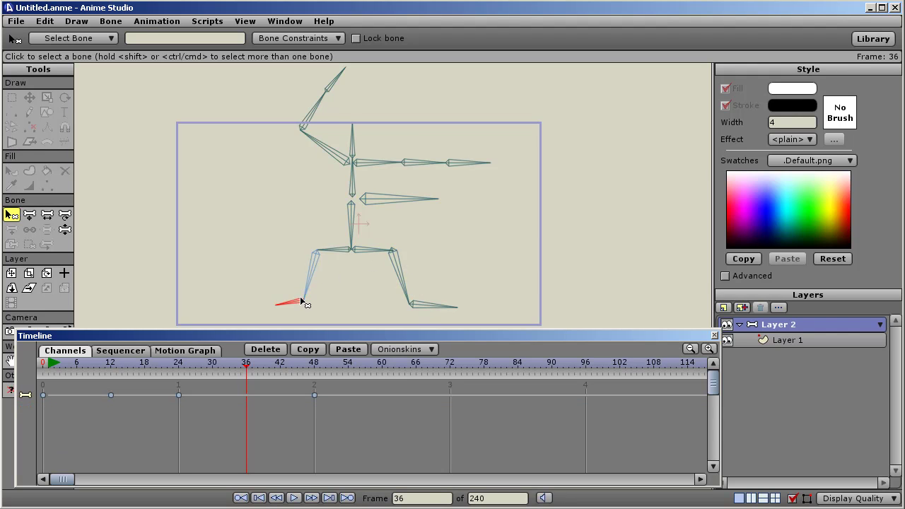
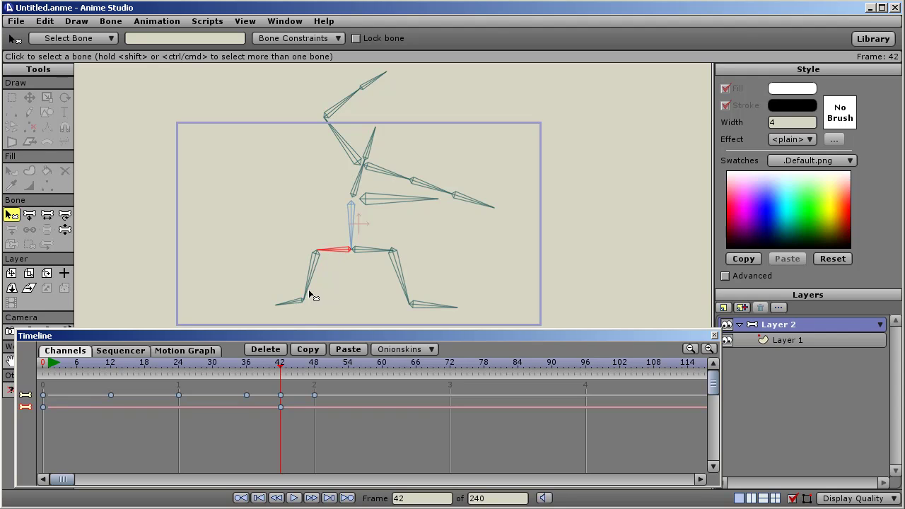
# Inspect the leg, foot and right-hand hip bones' keyframes at frame 42, and return to frame 36.
pyautogui.click(301, 304)
pyautogui.click(307, 282)
pyautogui.click(366, 251)
pyautogui.click(409, 278)
pyautogui.click(427, 308)
pyautogui.click(252, 363)
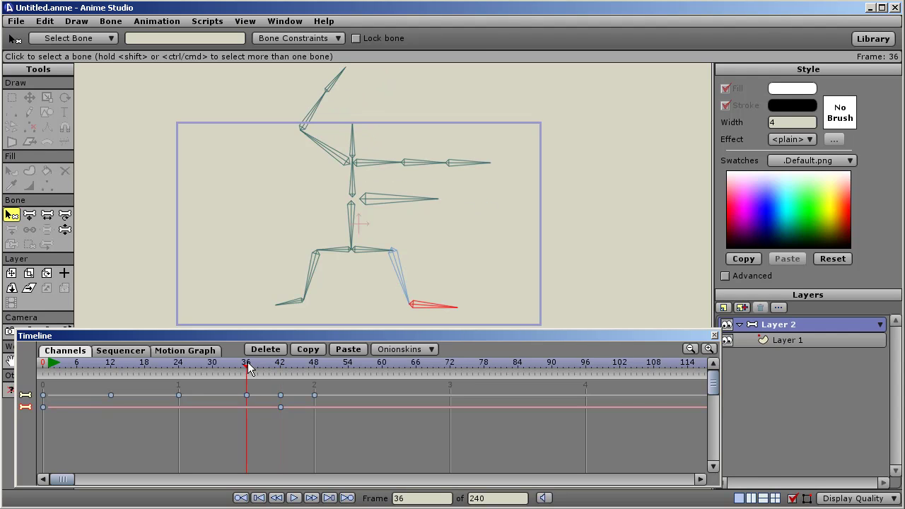
# Select the upper torso bone and delete the frame 42 keyframe from the all-bones channel.
pyautogui.click(221, 256)
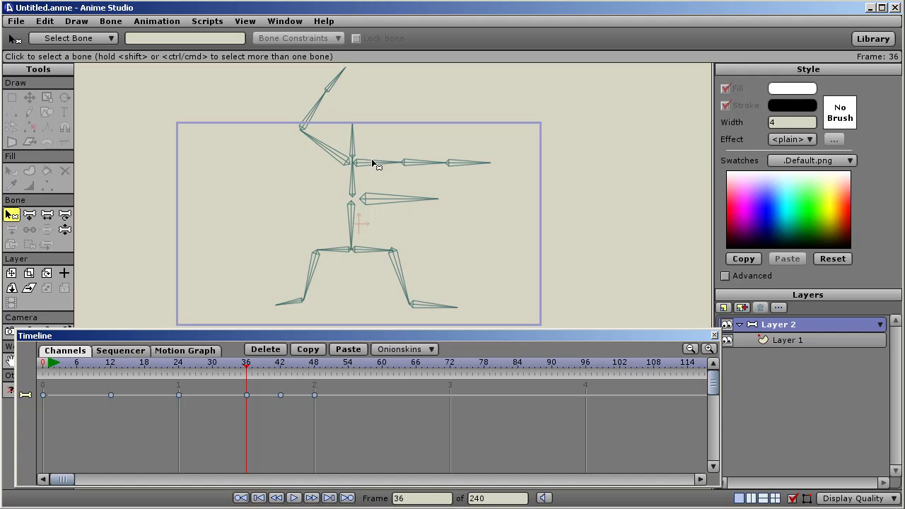
pyautogui.click(353, 185)
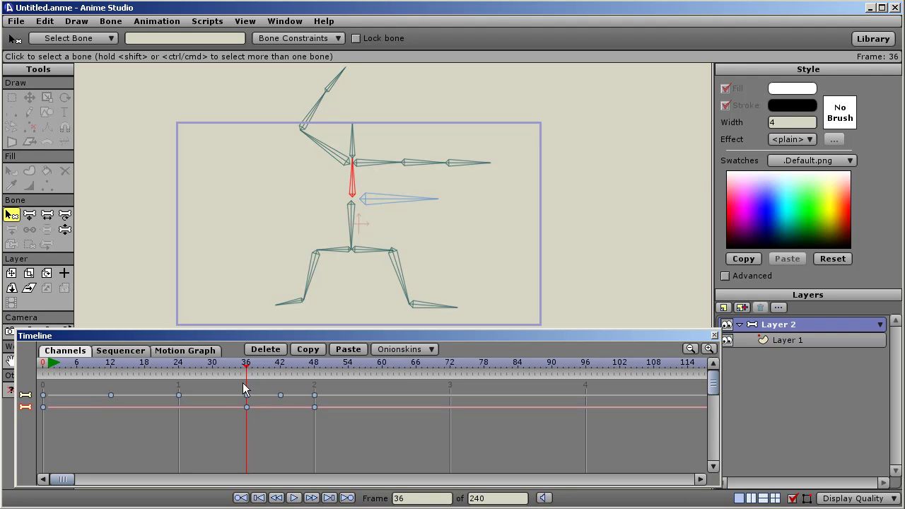
pyautogui.click(281, 396)
# Select both hips, legs and feet together with the upper torso bone and add a keyframe for them at frame 36.
pyautogui.keyDown('shift'); pyautogui.click(311, 274); pyautogui.keyUp('shift')
pyautogui.keyDown('shift'); pyautogui.click(301, 296); pyautogui.keyUp('shift')
pyautogui.keyDown('shift'); pyautogui.click(371, 252); pyautogui.keyUp('shift')
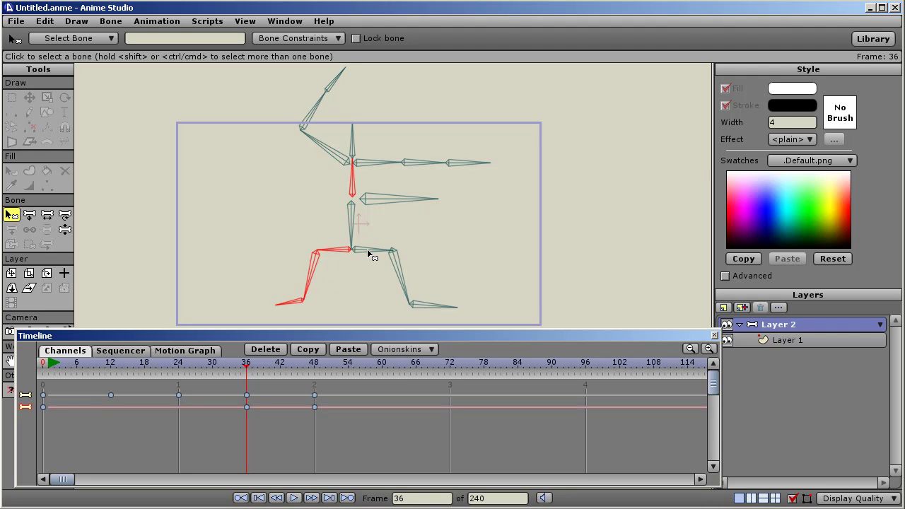
pyautogui.keyDown('shift'); pyautogui.click(440, 308); pyautogui.keyUp('shift')
pyautogui.rightClick(247, 406)
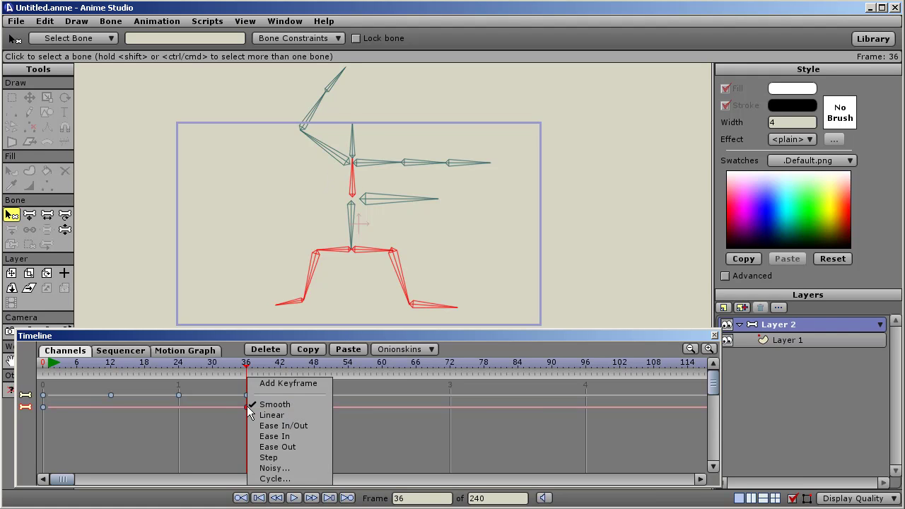
pyautogui.click(270, 387)
# Check the left-hand leg and foot bones individually for a keyframe at frame 36.
pyautogui.click(315, 318)
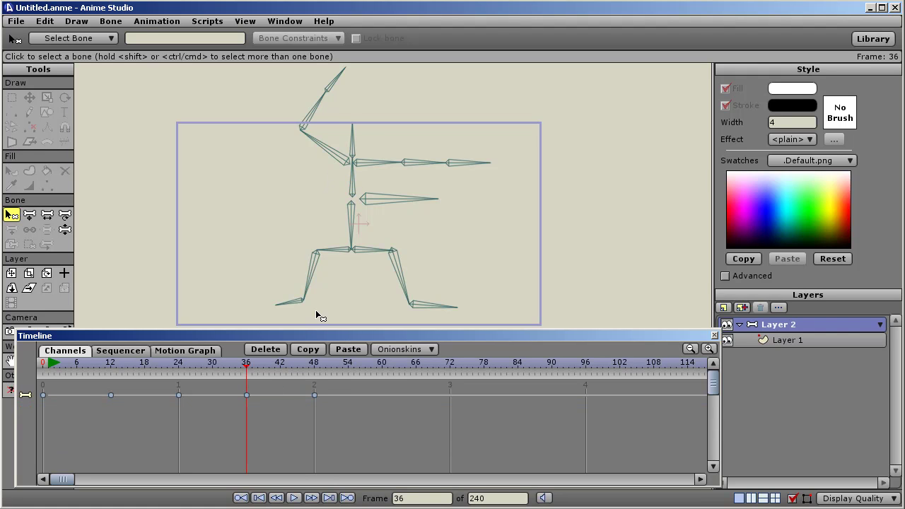
pyautogui.click(308, 285)
pyautogui.click(300, 302)
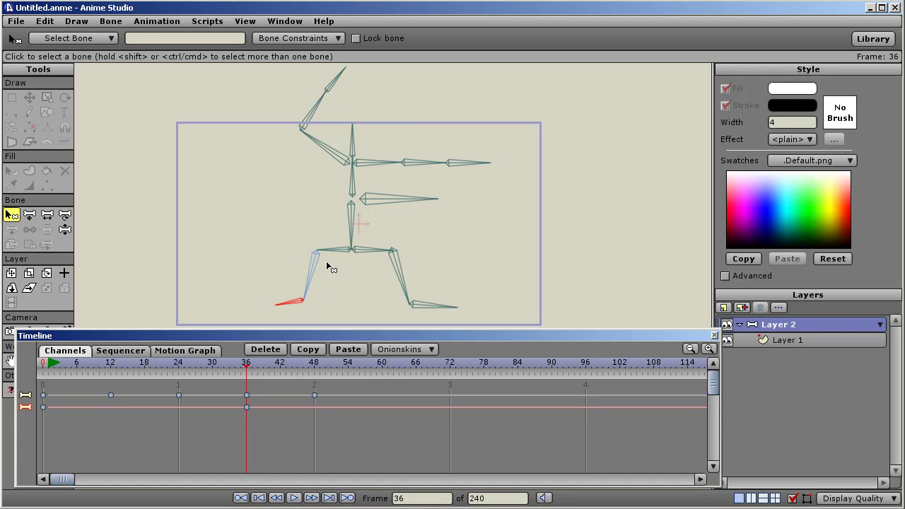
# Check the left-hand hip and the right-hand leg and foot bones individually for keyframes at frame 36, and clear the selection.
pyautogui.click(333, 254)
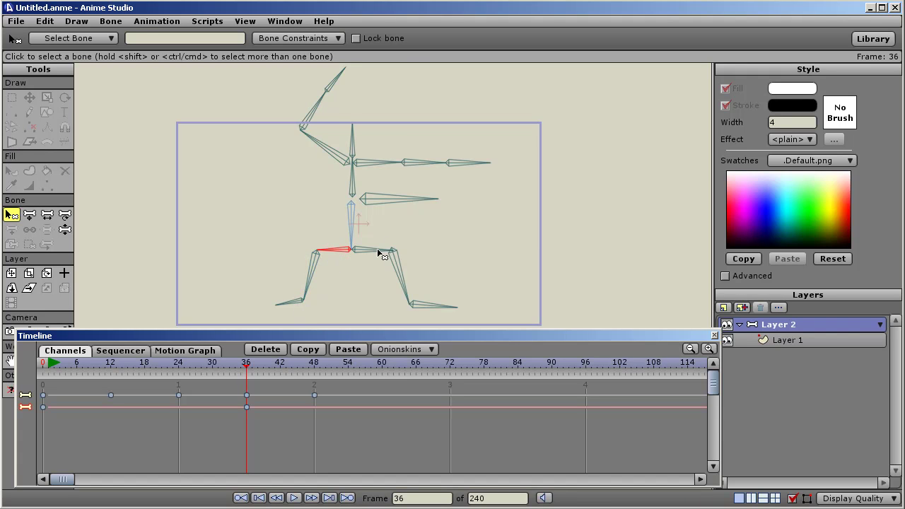
pyautogui.click(396, 264)
pyautogui.click(438, 307)
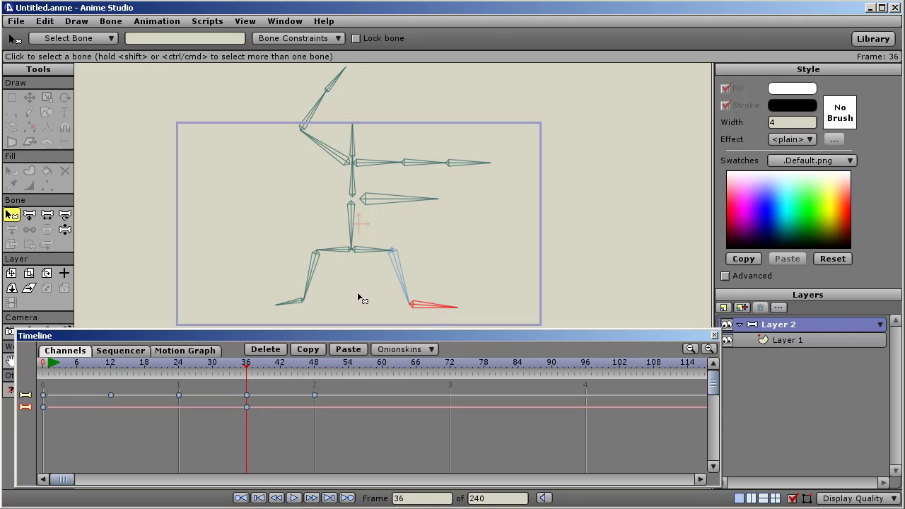
pyautogui.click(359, 298)
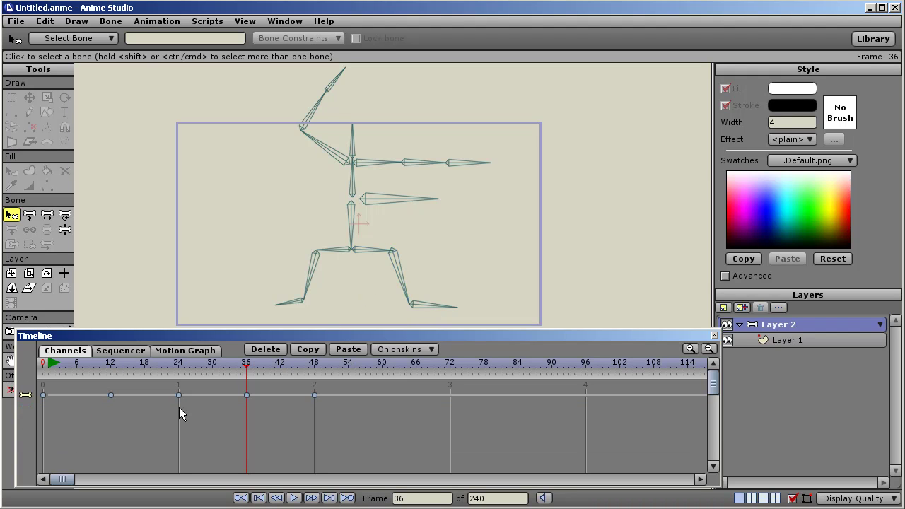
# Compare the timeline keyframes of the combined left-hand hip, leg and foot selection with those of the upper torso bone.
pyautogui.click(316, 276)
pyautogui.keyDown('shift'); pyautogui.click(331, 252); pyautogui.keyUp('shift')
pyautogui.keyDown('shift'); pyautogui.click(292, 305); pyautogui.keyUp('shift')
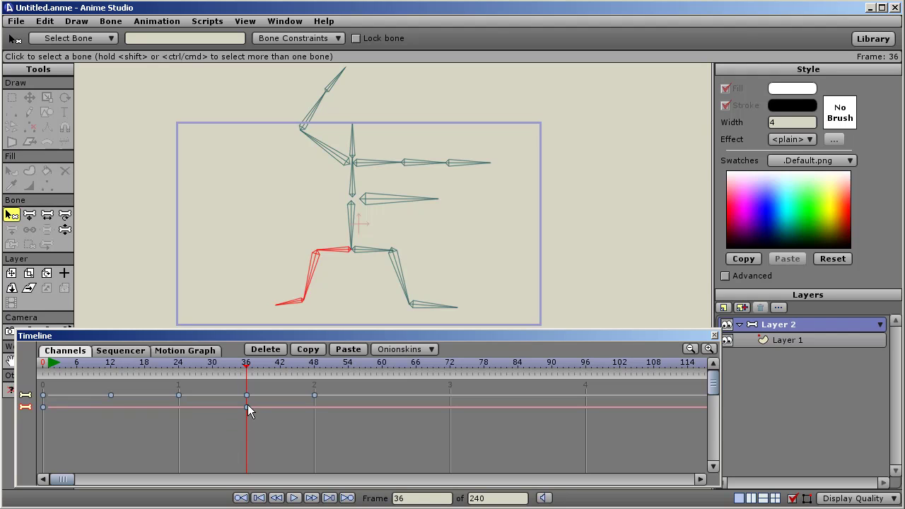
pyautogui.click(290, 246)
pyautogui.click(354, 187)
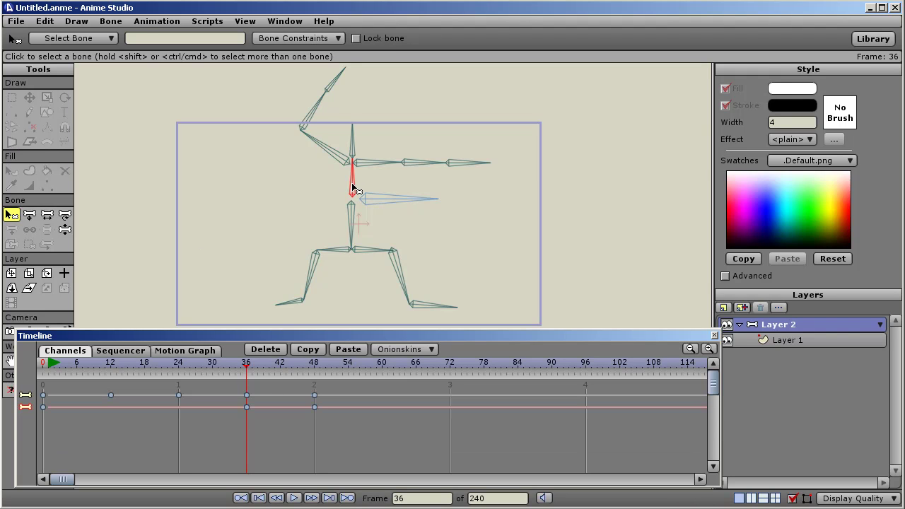
# Examine the left-hand hip, leg and foot bones' shared keyframes once more and clear the bone selection.
pyautogui.click(327, 252)
pyautogui.keyDown('shift'); pyautogui.click(325, 251); pyautogui.keyUp('shift')
pyautogui.keyDown('shift'); pyautogui.click(288, 305); pyautogui.keyUp('shift')
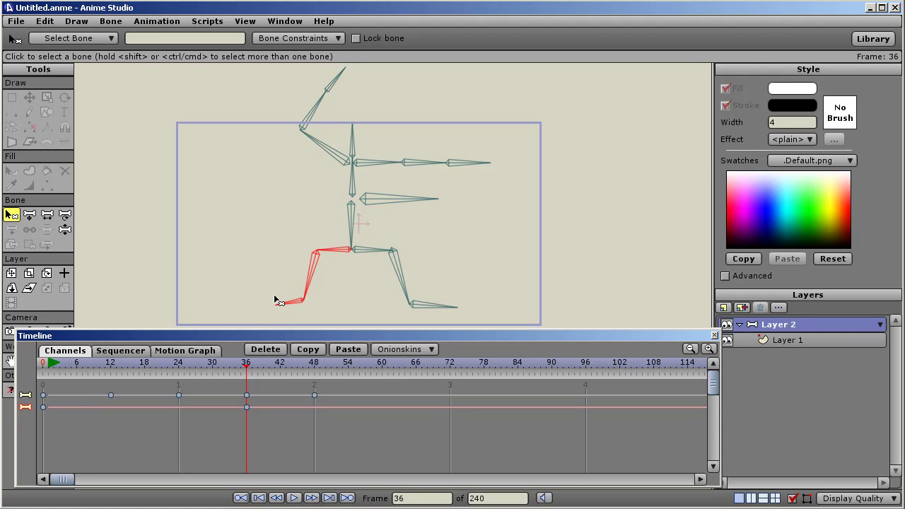
pyautogui.press('t')
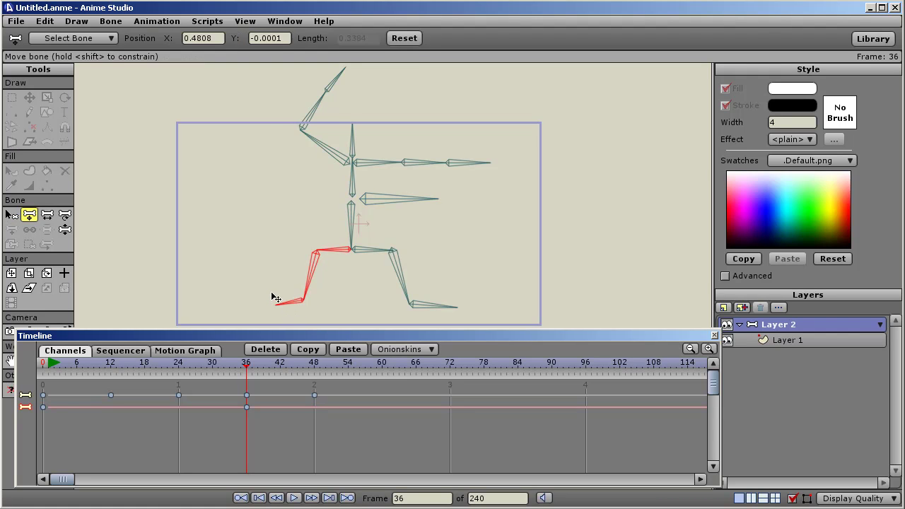
pyautogui.press('z')
pyautogui.click(295, 210)
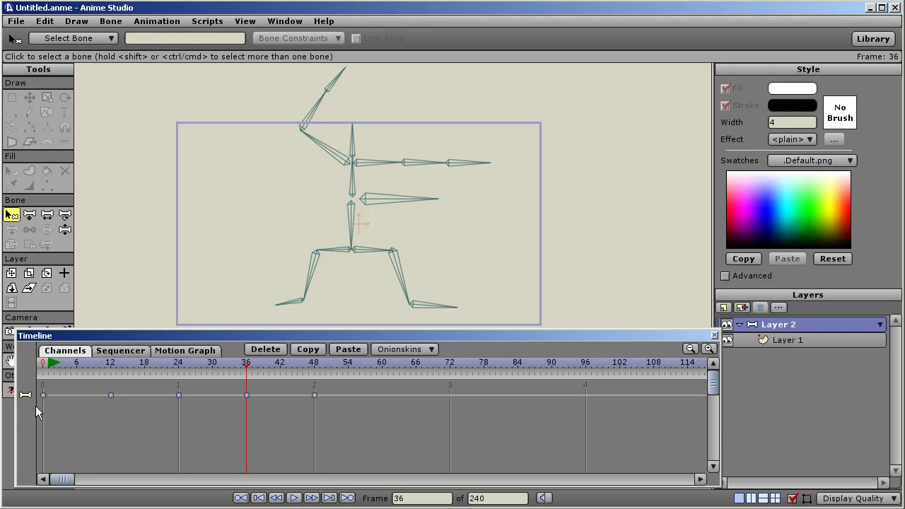
# Select all bones at frame 1 and delete all their keyframes across the timeline.
pyautogui.moveTo(251, 376); pyautogui.dragTo(249, 357)
pyautogui.click(49, 364)
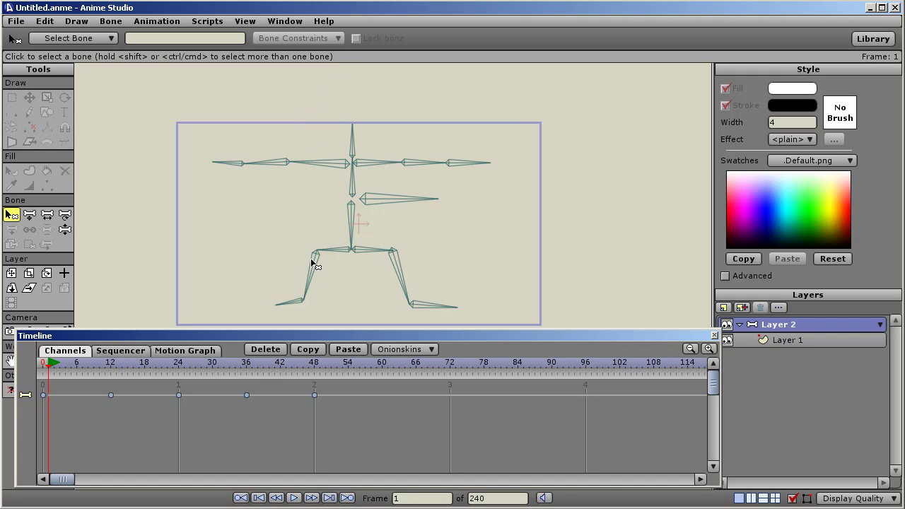
pyautogui.hotkey('ctrl', 'a')
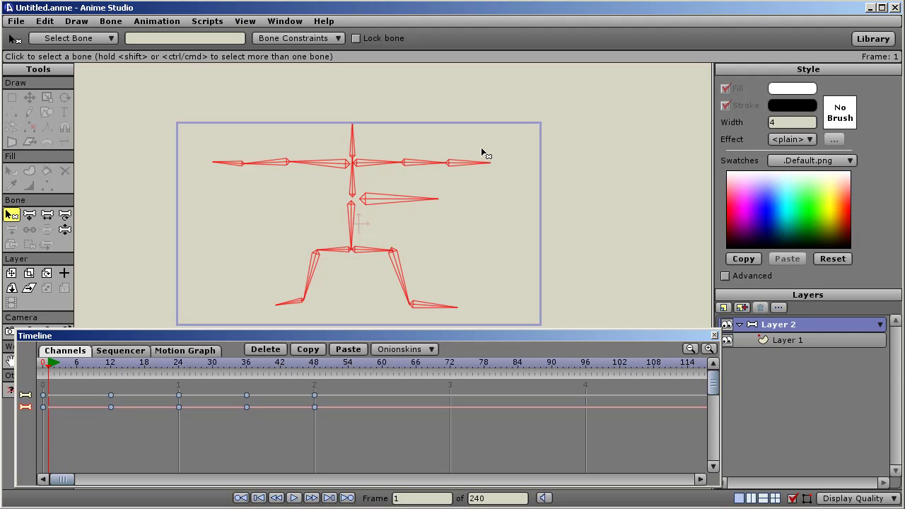
pyautogui.moveTo(380, 425); pyautogui.dragTo(77, 387)
pyautogui.click(262, 349)
pyautogui.moveTo(61, 369)
pyautogui.mouseDown()
pyautogui.moveTo(101, 365)
pyautogui.moveTo(50, 364)
pyautogui.mouseUp()
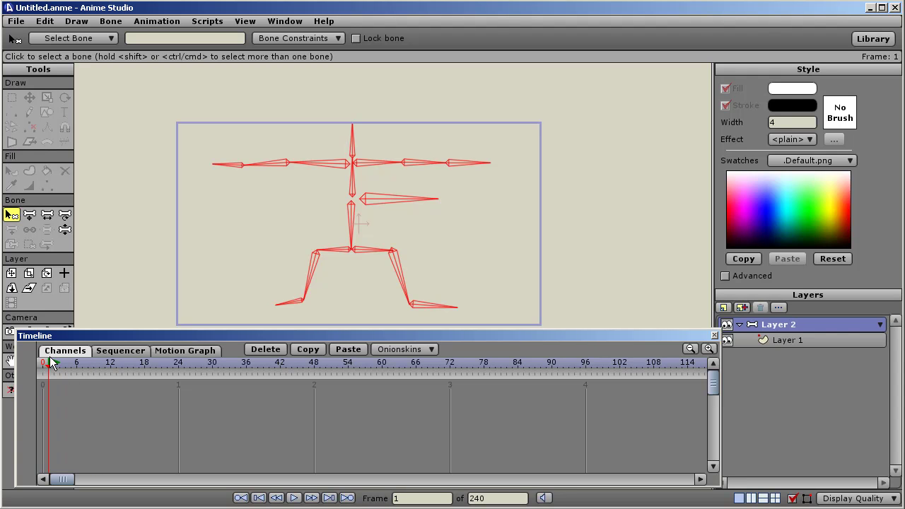
# Key the angle of all bones at frame 1 with the Rotate Bone tool without changing the pose, and clear the selection.
pyautogui.click(64, 215)
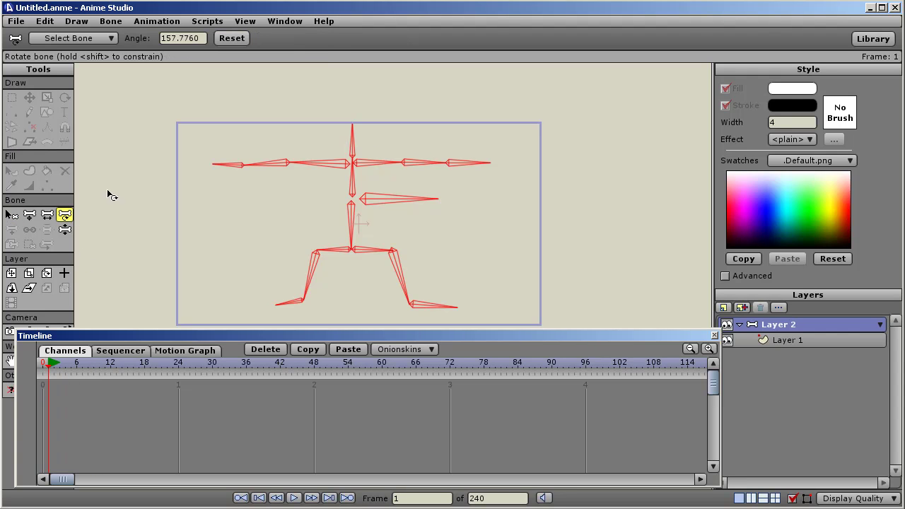
pyautogui.click(345, 170)
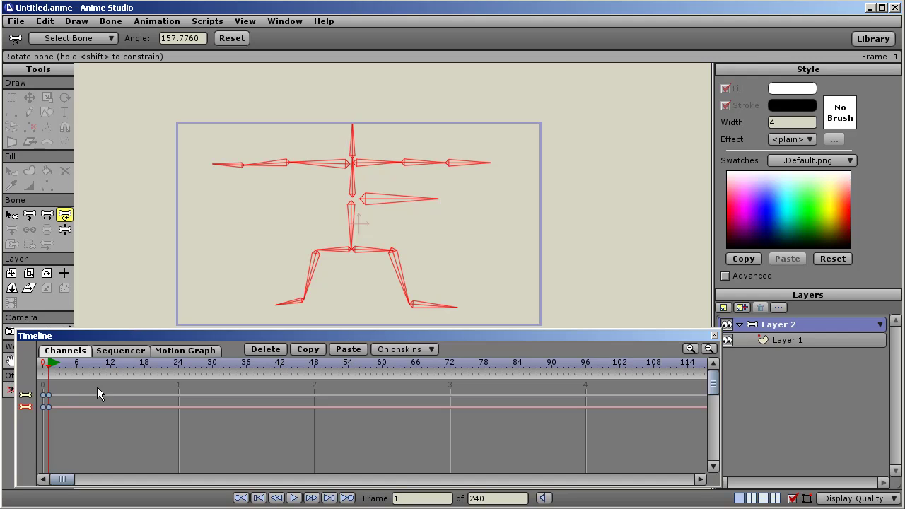
pyautogui.press('z')
pyautogui.click(241, 244)
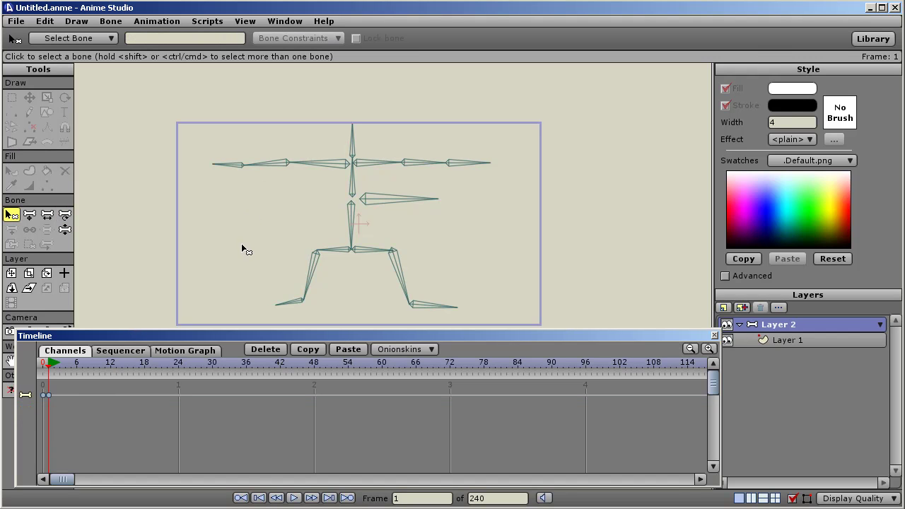
# Select all bones and create a position keyframe at frame 1 with the Move Bone tool, without changing the pose.
pyautogui.scroll(3, 239, 244)
pyautogui.scroll(-4, 444, 252)
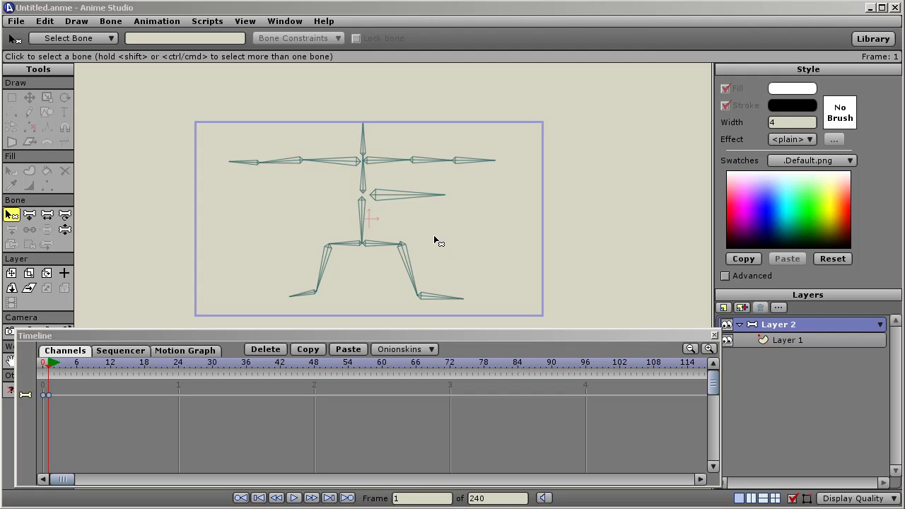
pyautogui.moveTo(433, 234); pyautogui.dragTo(437, 232)
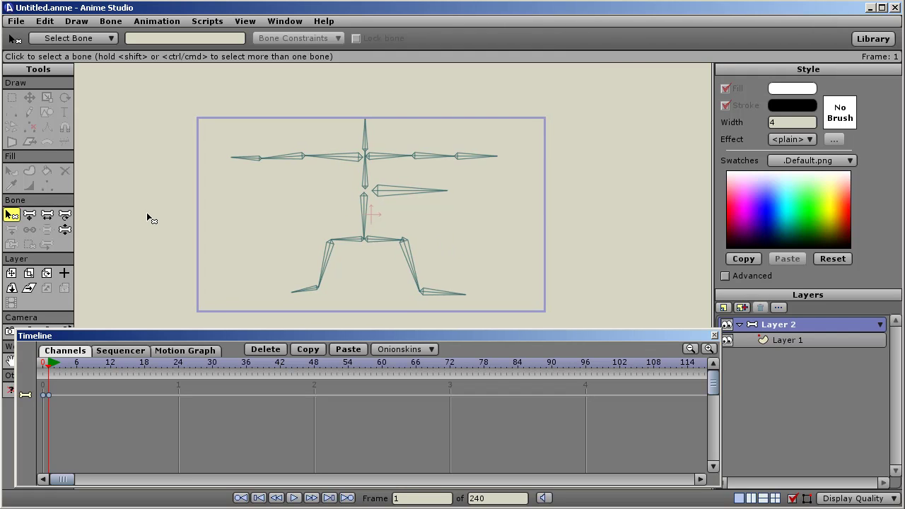
pyautogui.click(29, 216)
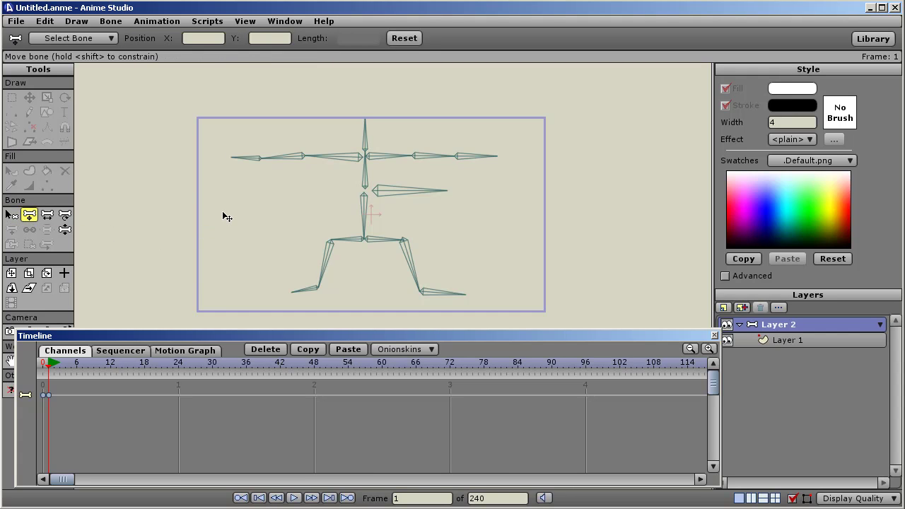
pyautogui.hotkey('ctrl', 'a')
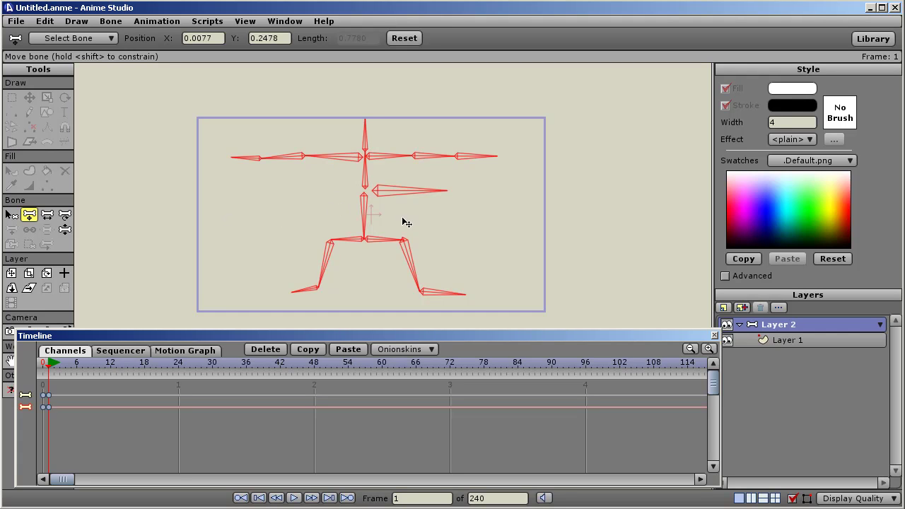
pyautogui.click(394, 198)
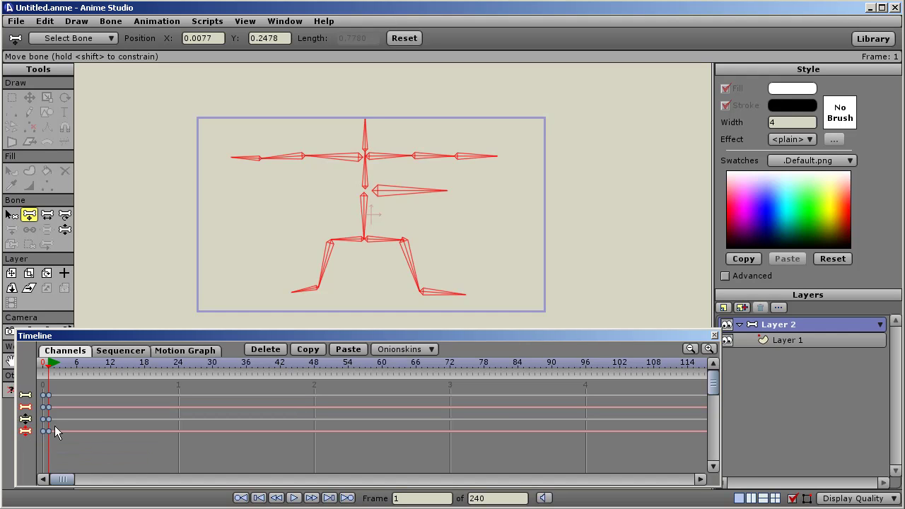
pyautogui.press('z')
pyautogui.click(399, 189)
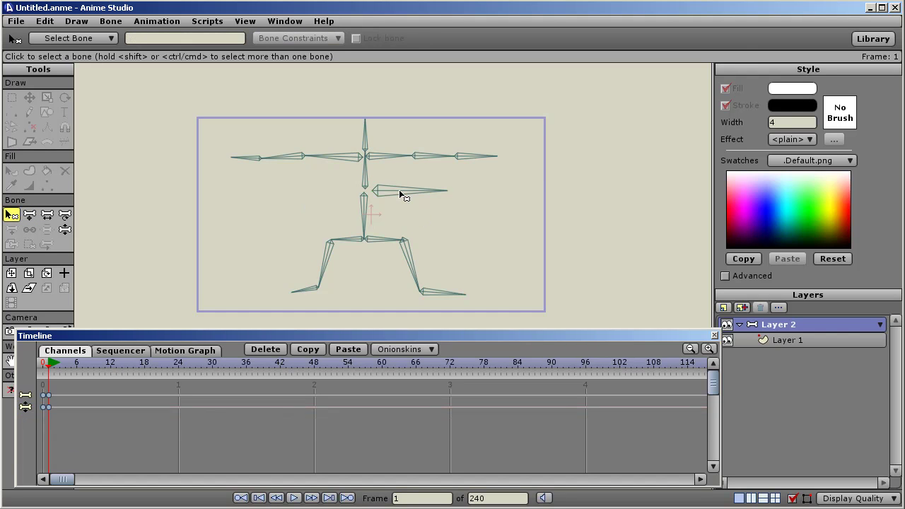
# Check the right-hand hip, leg and foot bones for position keyframes at frame 1, both together and individually.
pyautogui.click(382, 237)
pyautogui.keyDown('shift'); pyautogui.click(418, 283); pyautogui.keyUp('shift')
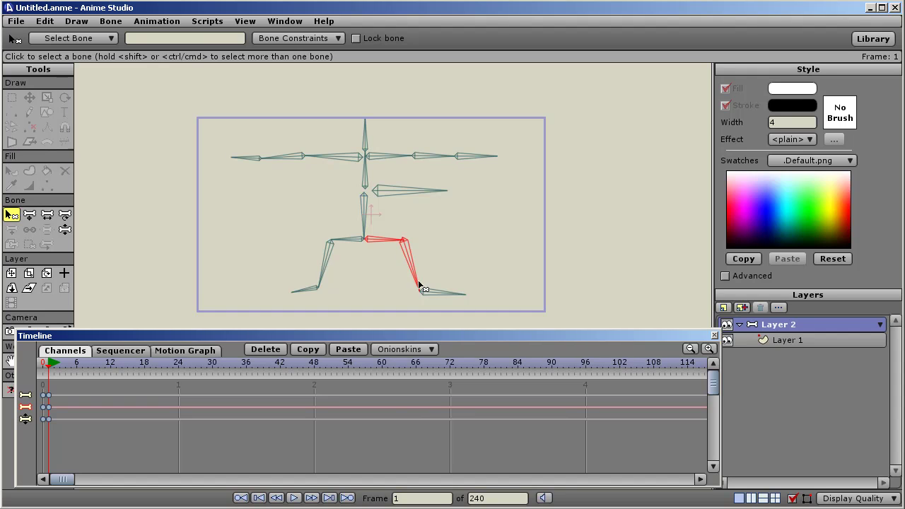
pyautogui.press('t')
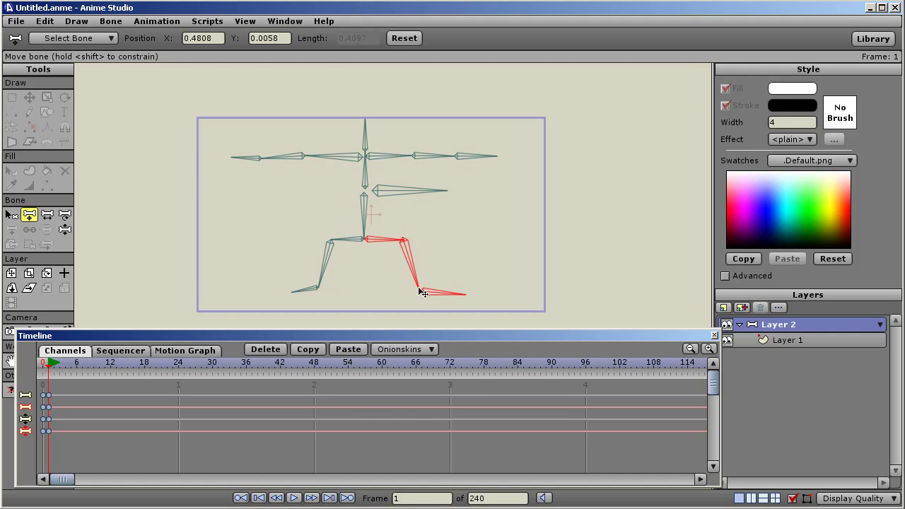
pyautogui.press('b')
pyautogui.click(453, 252)
pyautogui.click(387, 240)
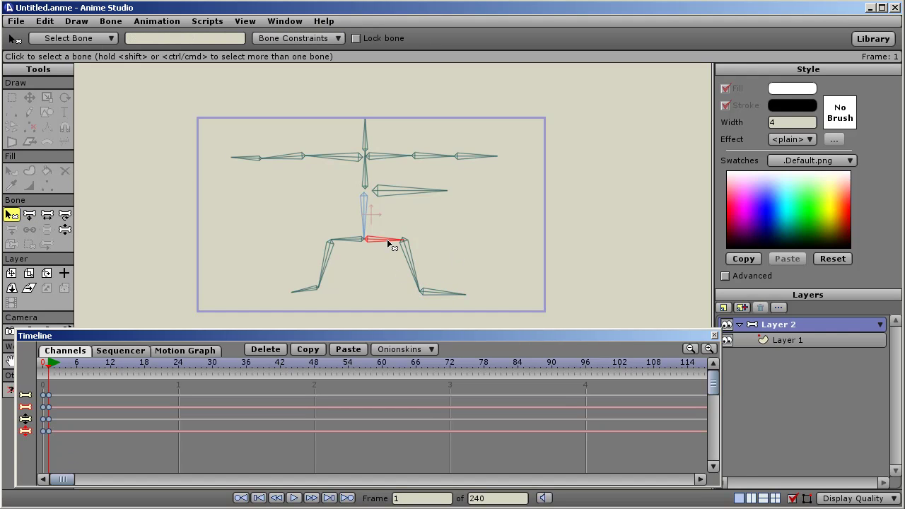
pyautogui.click(409, 261)
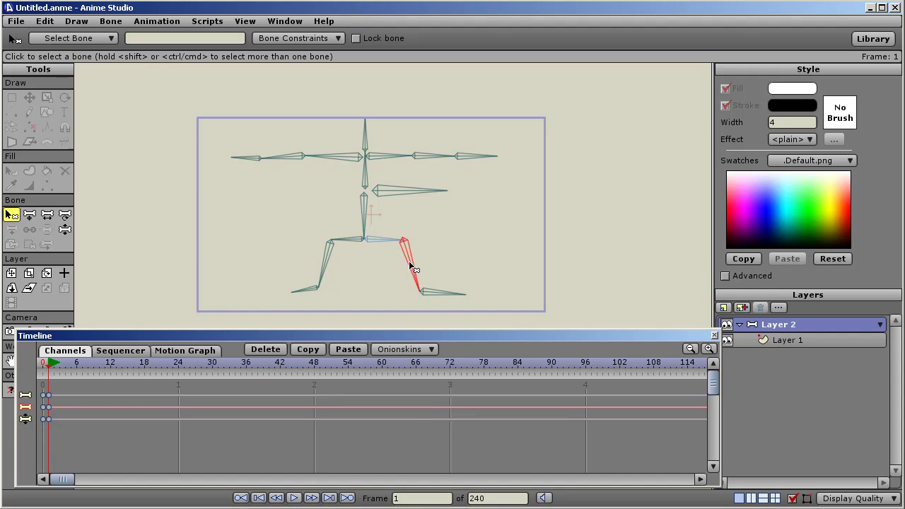
pyautogui.click(428, 293)
# Select all bones and add a keyframe to the selected bones' position channel at frame 1.
pyautogui.hotkey('ctrl', 'a')
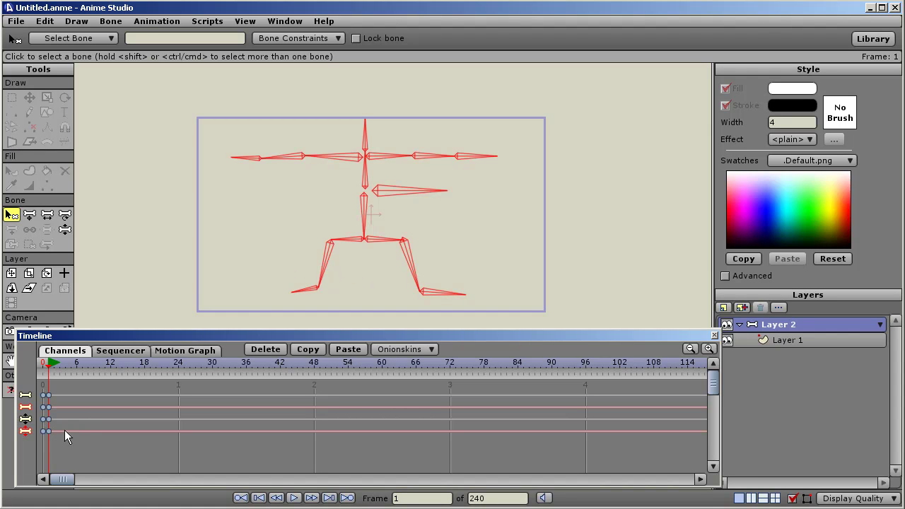
pyautogui.press('t')
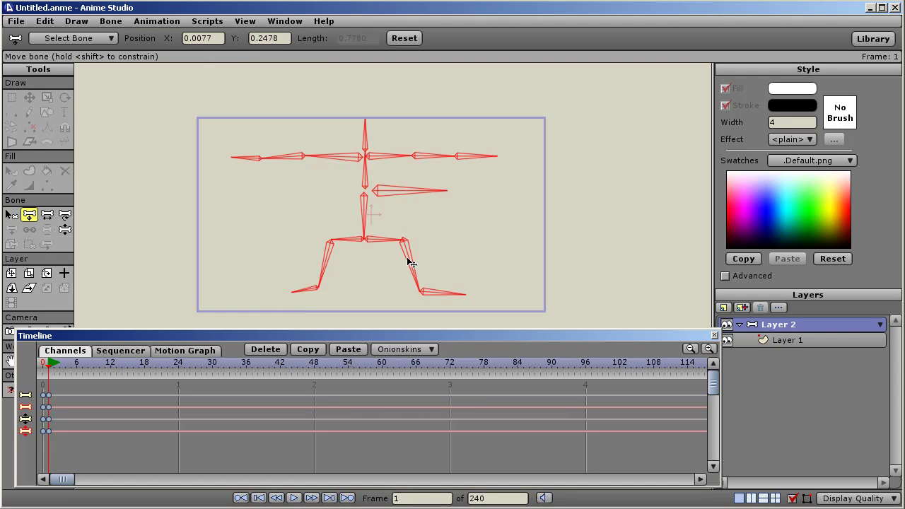
pyautogui.rightClick(47, 432)
pyautogui.click(95, 381)
pyautogui.press('b')
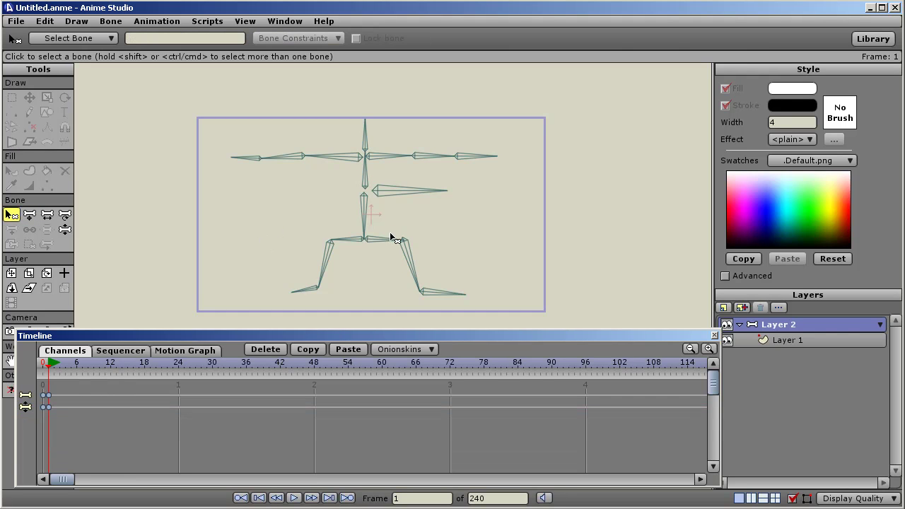
# Check the left-hand hip, leg and foot bones and the lower torso bone individually for position keyframes at frame 1.
pyautogui.click(357, 242)
pyautogui.click(325, 263)
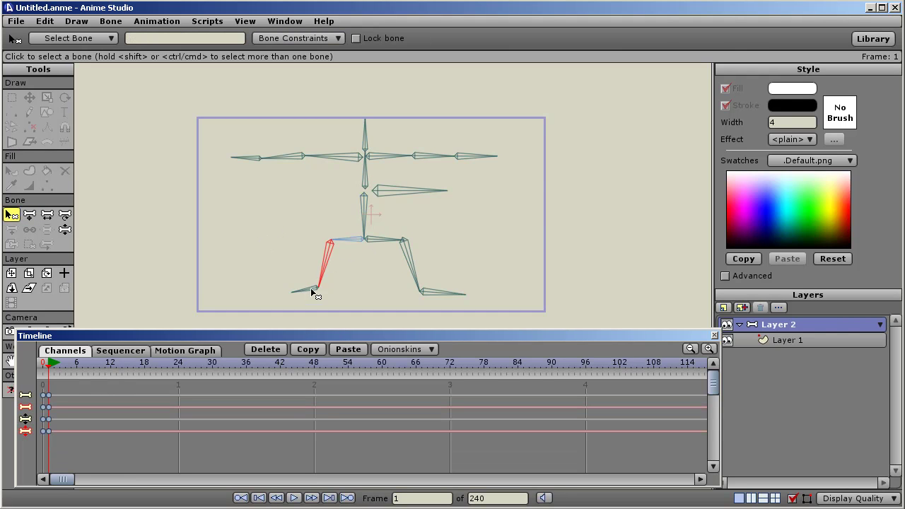
pyautogui.click(308, 291)
pyautogui.click(363, 223)
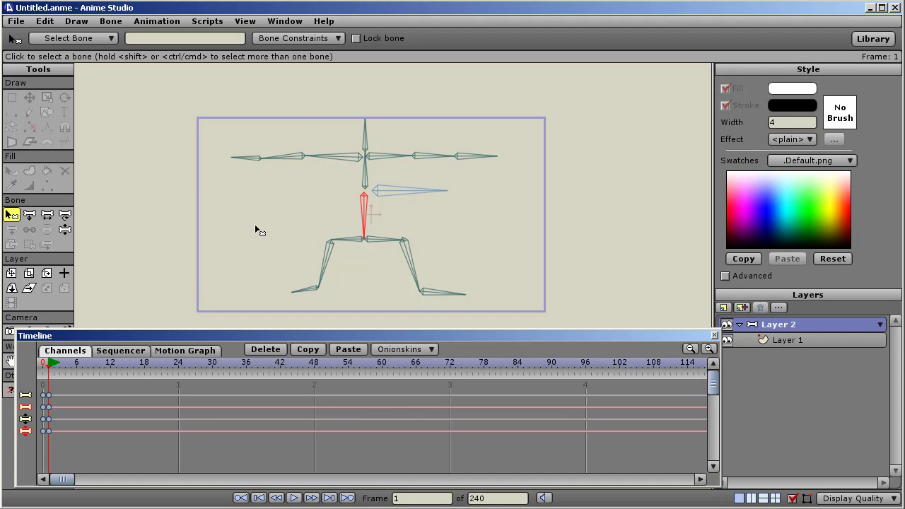
# Select all bones with the Scale Bone tool and add a keyframe to the selected bones' scale channel at frame 1.
pyautogui.hotkey('ctrl', 'a')
pyautogui.press('s')
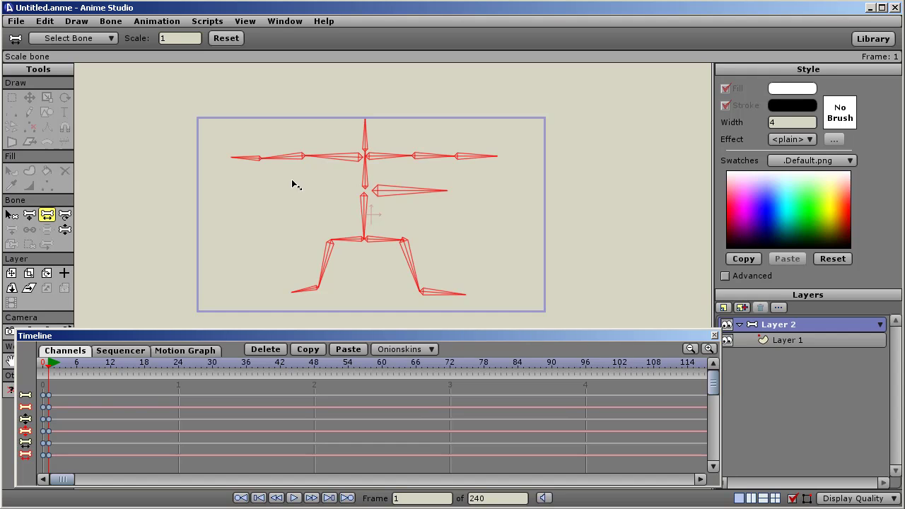
pyautogui.rightClick(50, 461)
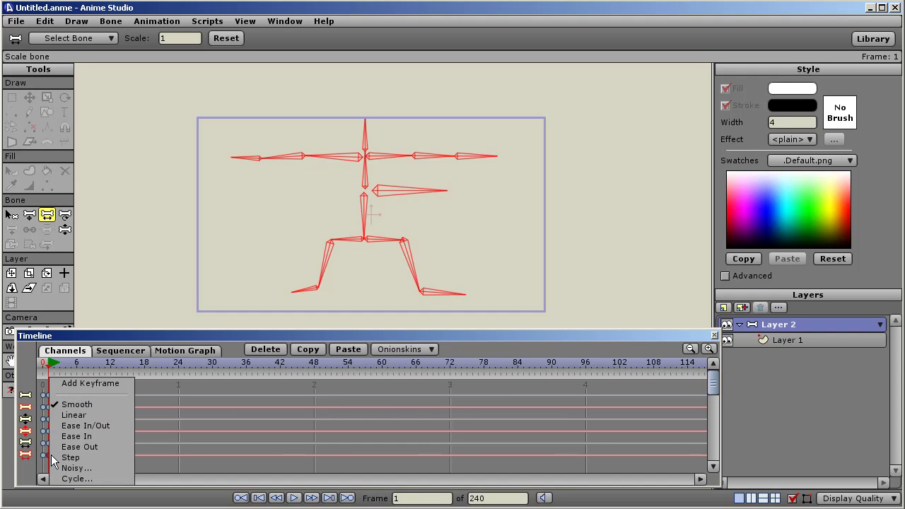
pyautogui.click(74, 384)
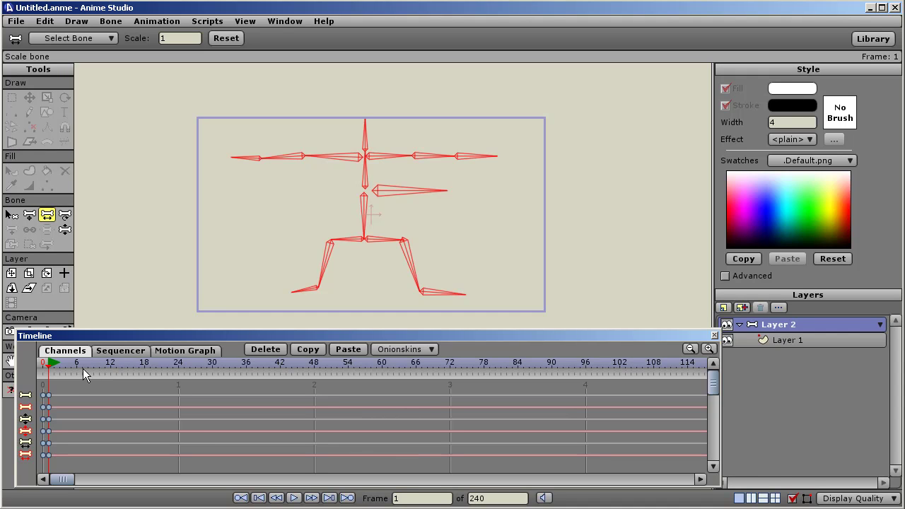
# Go to frame 47 and inspect the angle, position and scale channels of the lower torso, hip, leg and foot bones.
pyautogui.moveTo(85, 370); pyautogui.dragTo(179, 373)
pyautogui.press('b')
pyautogui.moveTo(223, 269); pyautogui.dragTo(210, 244)
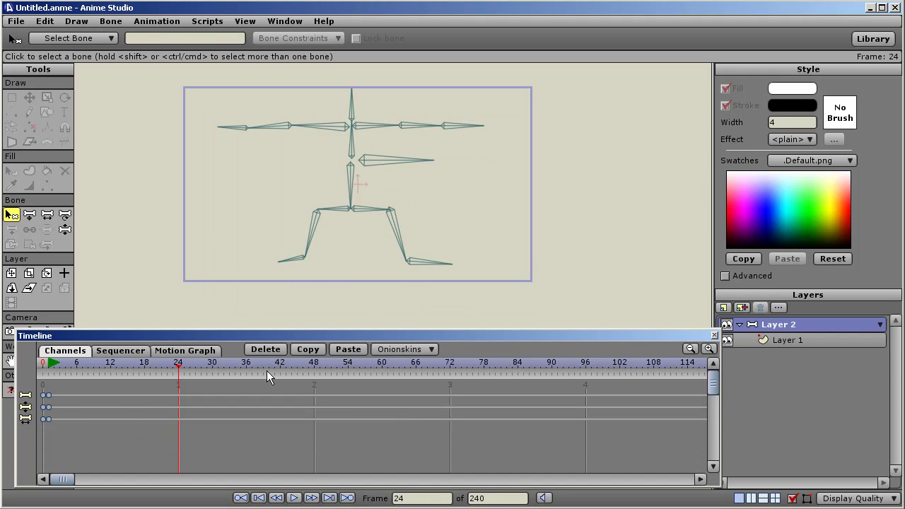
pyautogui.moveTo(254, 361); pyautogui.dragTo(309, 363)
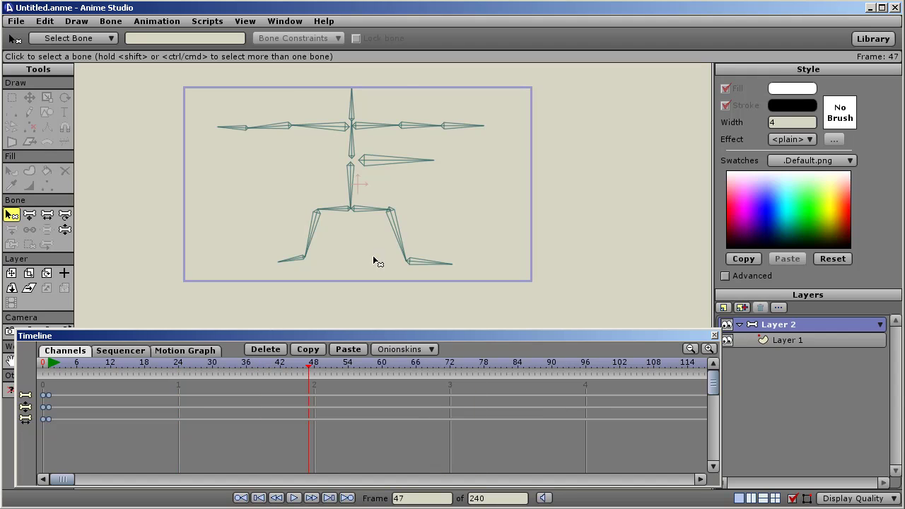
pyautogui.click(353, 190)
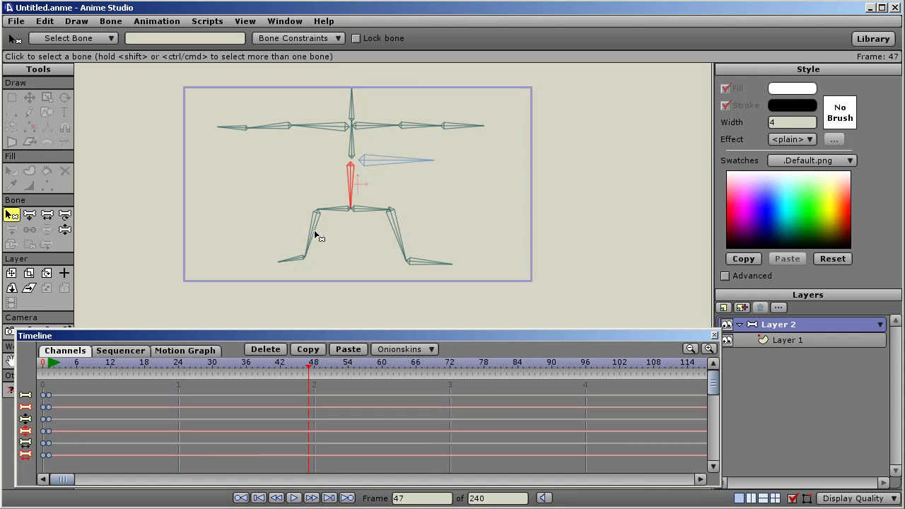
pyautogui.click(331, 209)
pyautogui.click(315, 230)
pyautogui.click(292, 260)
pyautogui.click(394, 226)
pyautogui.click(416, 261)
# Inspect the angle, position and scale channels of the root bone and each bone in both arms.
pyautogui.click(382, 160)
pyautogui.click(388, 126)
pyautogui.click(421, 126)
pyautogui.click(463, 126)
pyautogui.click(322, 126)
pyautogui.click(283, 126)
pyautogui.click(235, 128)
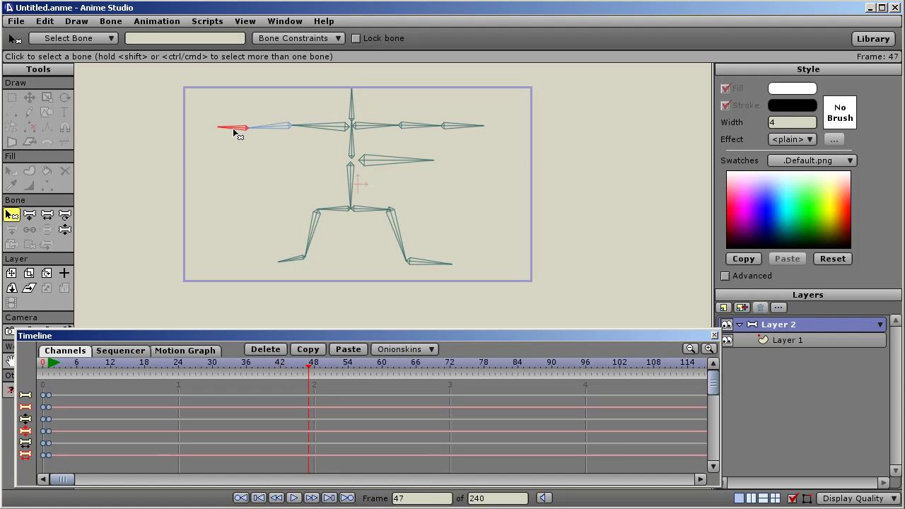
# Scrub the timeline past its end to frame 259 to check the pose, and return to frame 1.
pyautogui.moveTo(522, 362); pyautogui.dragTo(384, 370)
pyautogui.scroll(-3, 435, 366)
pyautogui.moveTo(431, 367); pyautogui.dragTo(256, 372)
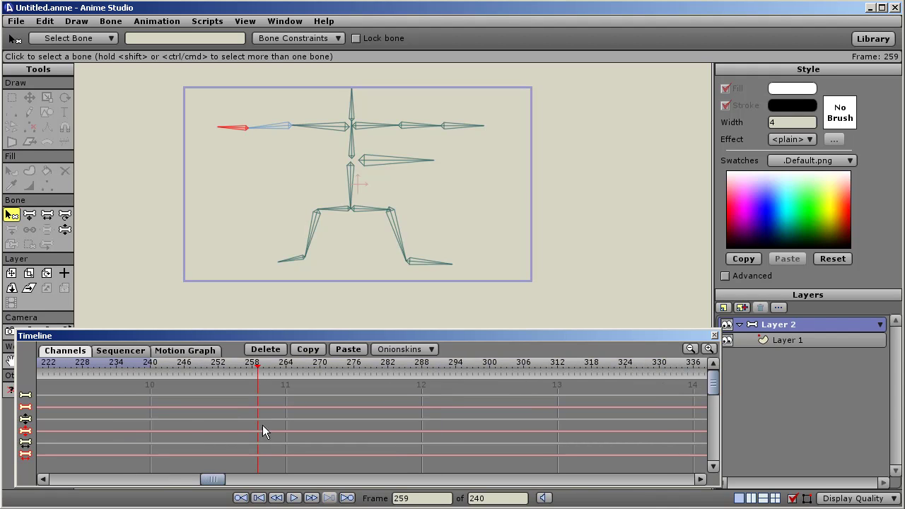
pyautogui.moveTo(231, 368); pyautogui.dragTo(48, 369)
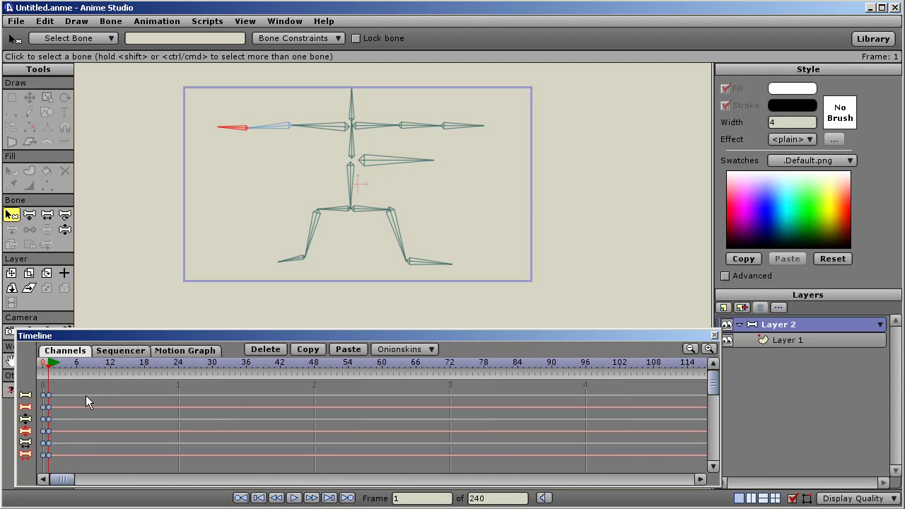
# Move between frames 0, 1 and 24, and scrub from the timeline's start to examine the keyed pose.
pyautogui.click(42, 364)
pyautogui.click(49, 370)
pyautogui.click(178, 365)
pyautogui.click(45, 364)
pyautogui.moveTo(46, 364); pyautogui.dragTo(280, 399)
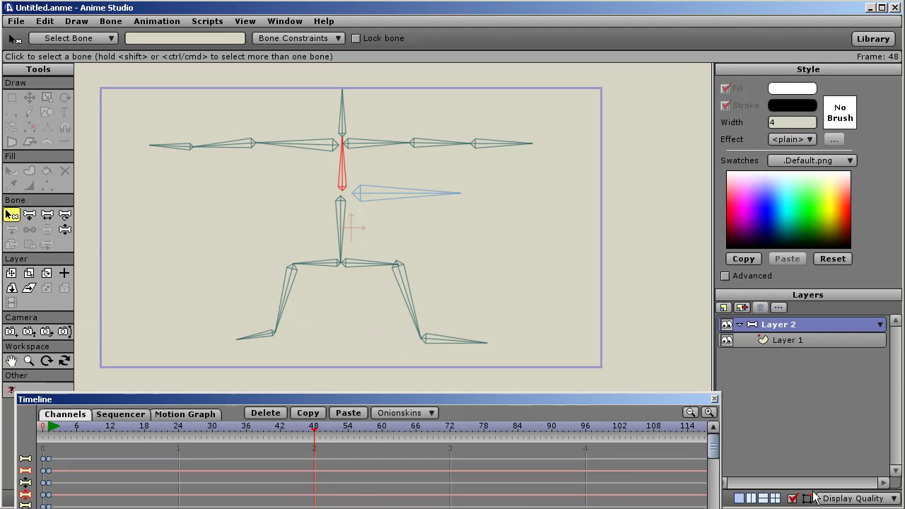